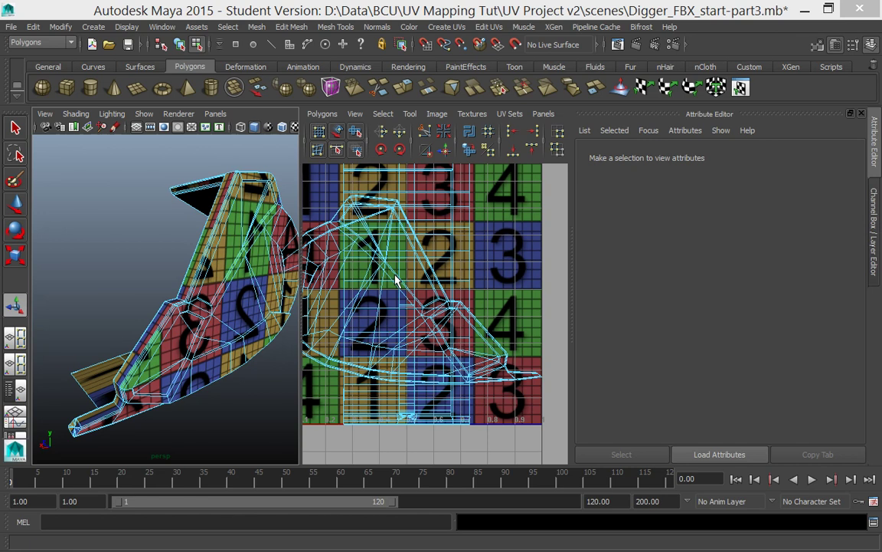
Step: Move the wide rectangular UV shell horizontally out of the overlapping shells into empty space on the negative U side of the texture square
click(396, 340)
key(space)
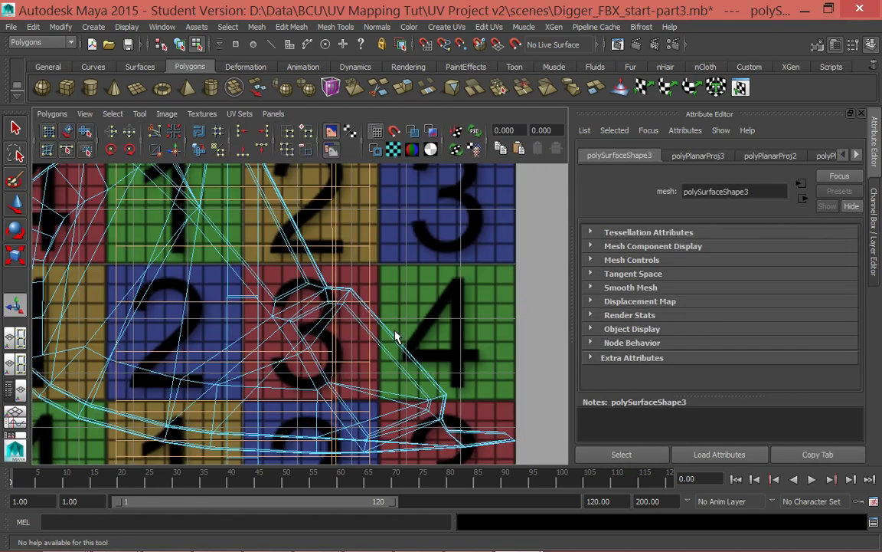
scroll(305, 296, down, 5)
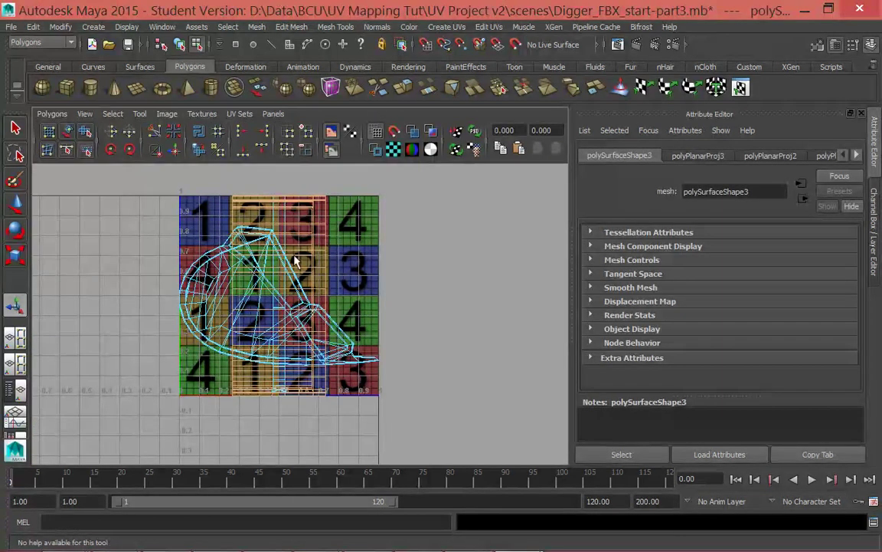
right_drag(257, 248, 228, 238)
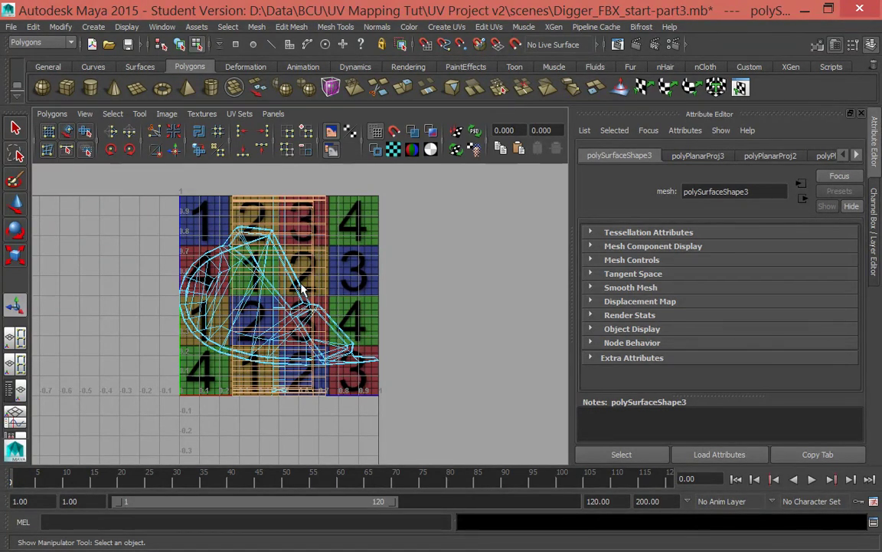
alt+middle_drag(301, 288, 319, 293)
scroll(319, 313, up, 3)
scroll(319, 310, down, 2)
alt+right_drag(320, 291, 376, 354)
alt+middle_drag(376, 356, 438, 319)
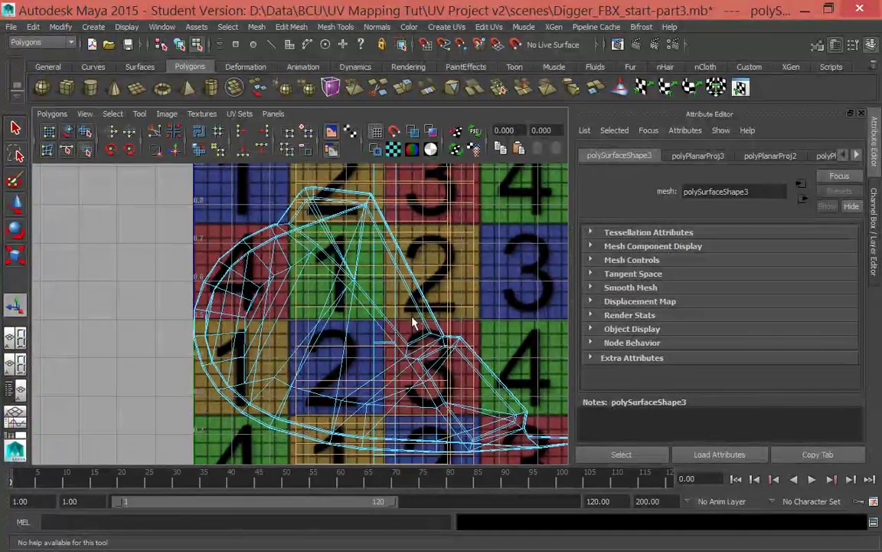
alt+right_drag(412, 321, 404, 336)
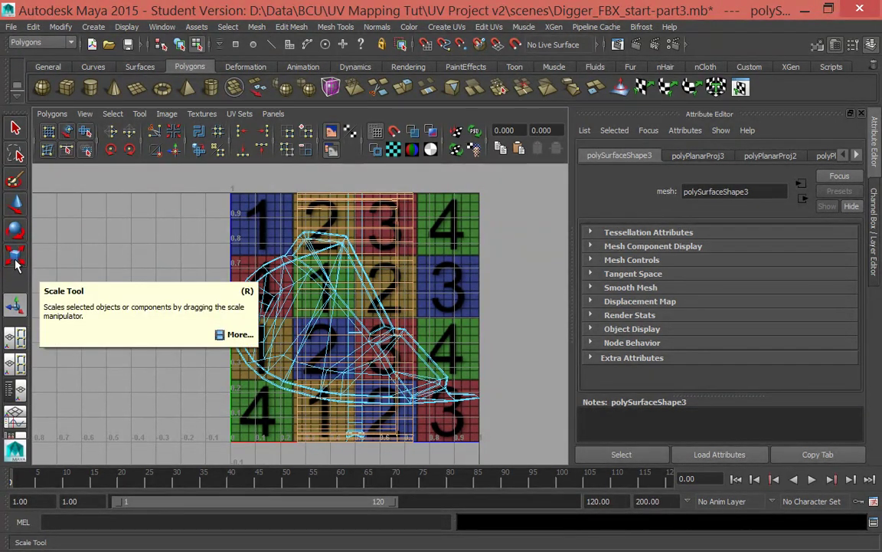
click(17, 210)
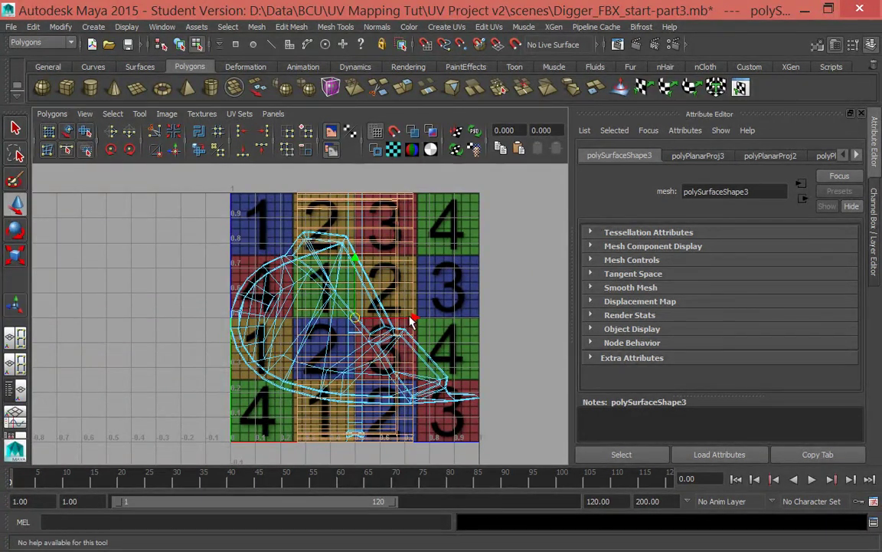
drag(412, 321, 147, 320)
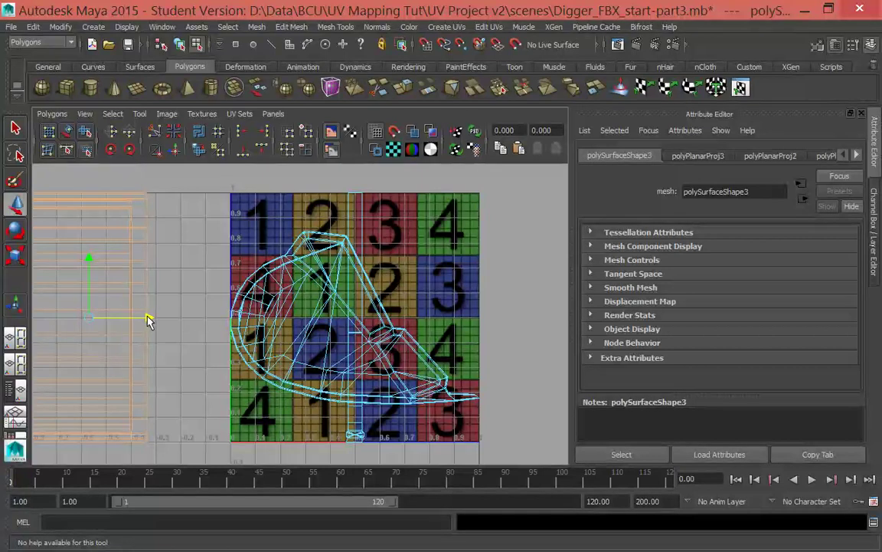
Step: Move the narrow vertical strip UV shell off the texture square, between the wide rectangular shell and the checker area
click(318, 375)
click(359, 422)
drag(414, 319, 252, 316)
Step: Separate the bucket's inner side panel UV shell from the remaining overlap by moving it straight down below the texture square
click(308, 350)
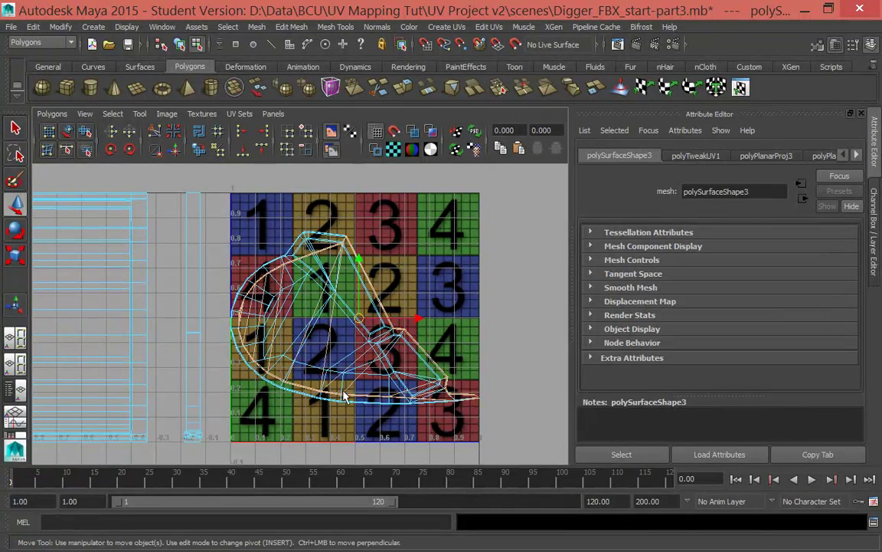
key(a)
drag(346, 276, 345, 414)
scroll(444, 387, down, 2)
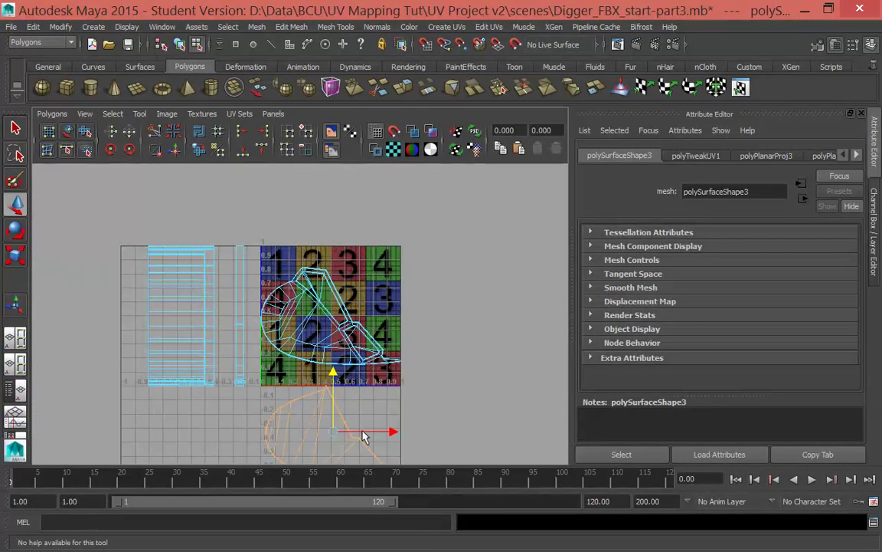
alt+middle_drag(417, 381, 423, 339)
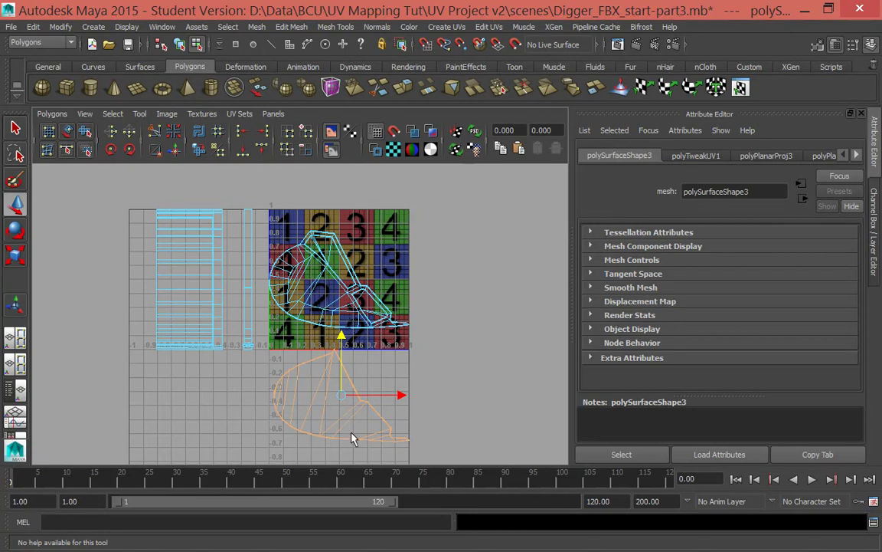
Step: Examine the bucket's inner side panel and its border with the curved surface in 3D, comparing them with their separated UV shells
key(space)
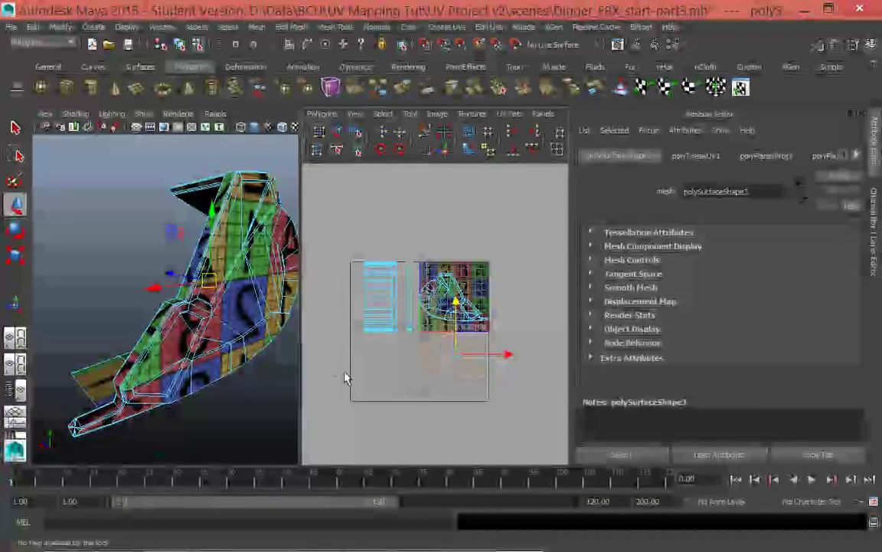
alt+drag(222, 316, 351, 332)
scroll(479, 364, up, 4)
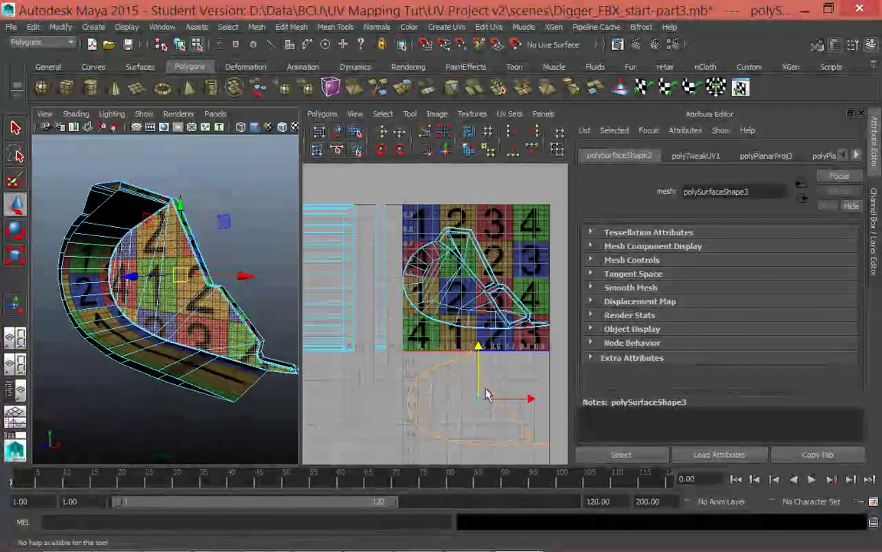
alt+middle_drag(488, 394, 442, 352)
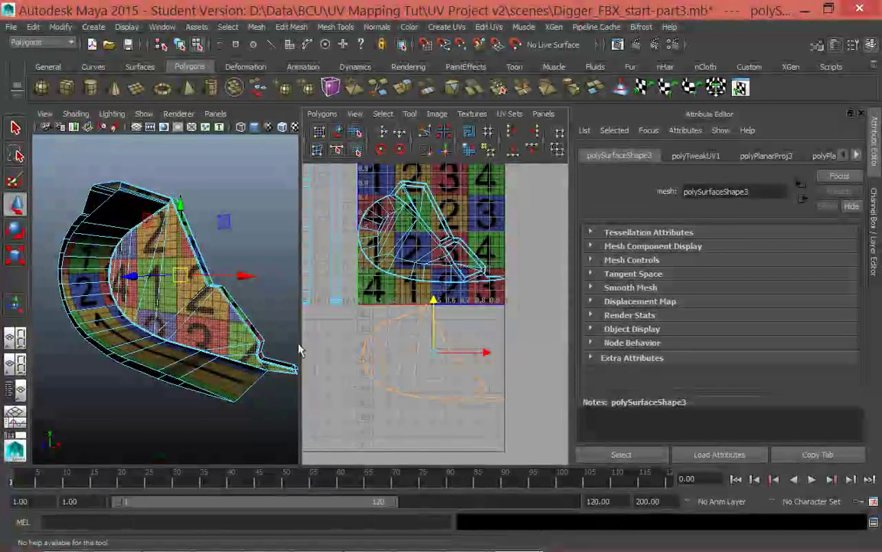
scroll(137, 249, up, 7)
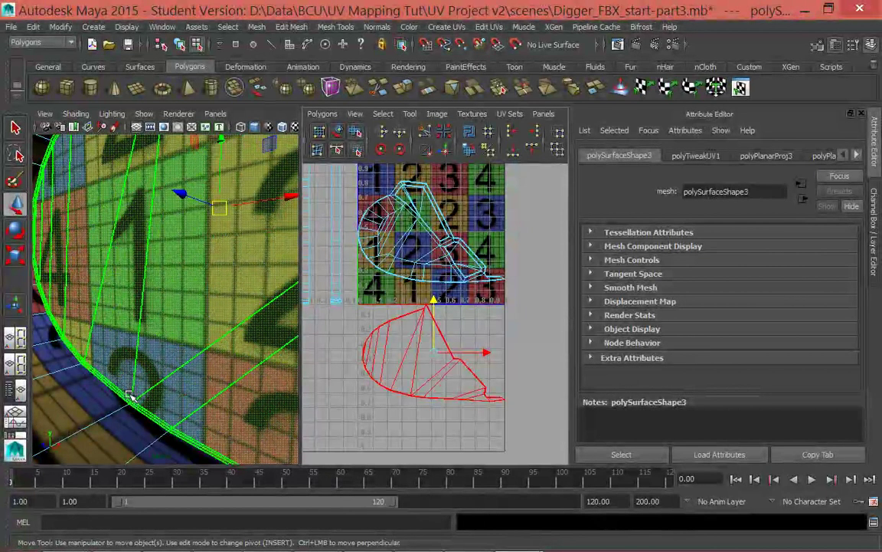
alt+drag(122, 374, 202, 383)
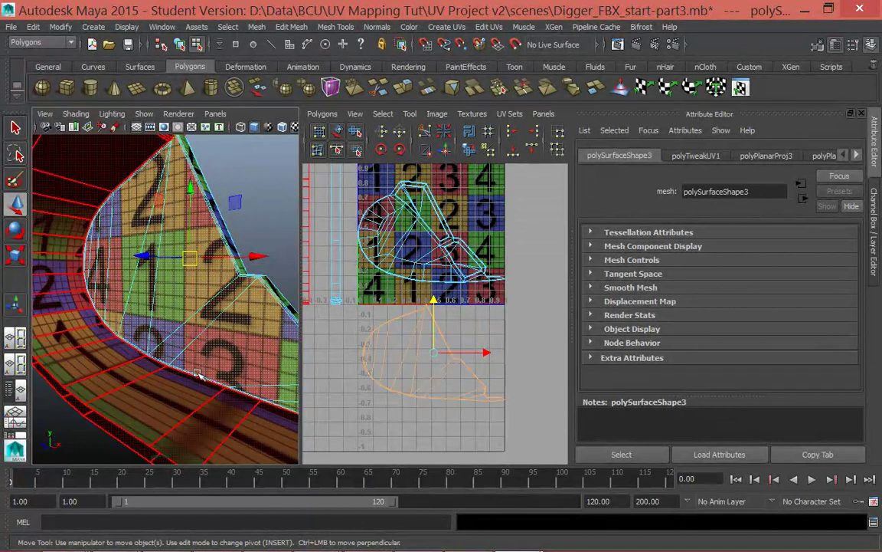
scroll(207, 369, up, 5)
alt+drag(207, 369, 158, 440)
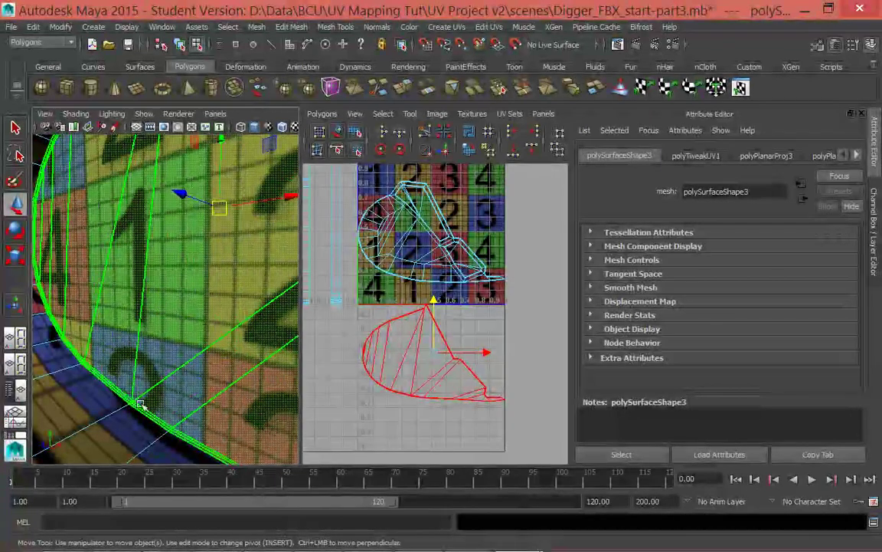
alt+drag(148, 418, 195, 377)
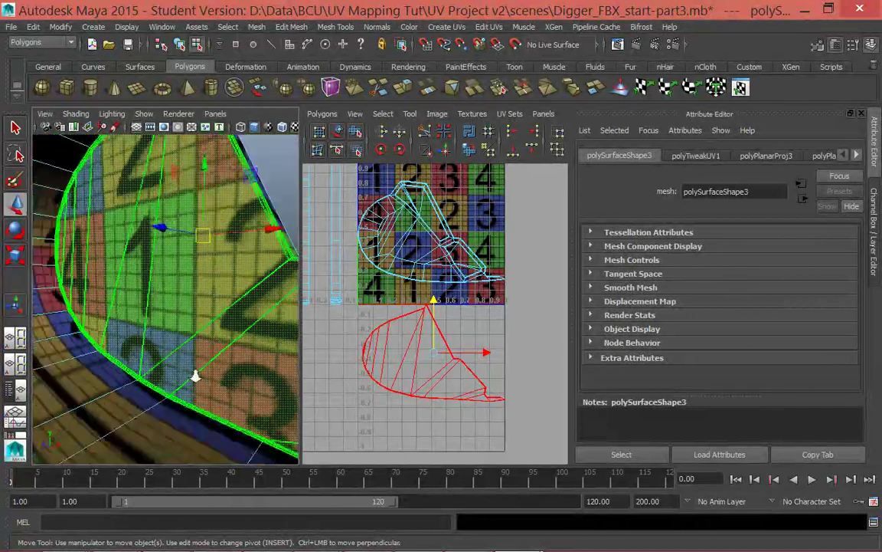
scroll(195, 377, down, 10)
alt+drag(251, 331, 152, 334)
alt+middle_drag(228, 301, 255, 320)
Step: Select the bucket's curved surface UV shell and shift it slightly downward in V, keeping its horizontal position
click(206, 323)
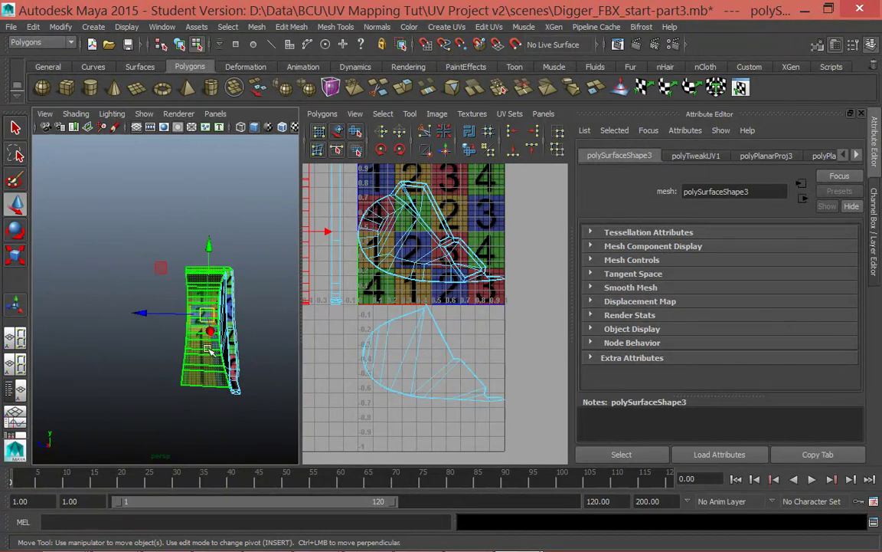
alt+drag(205, 424, 219, 393)
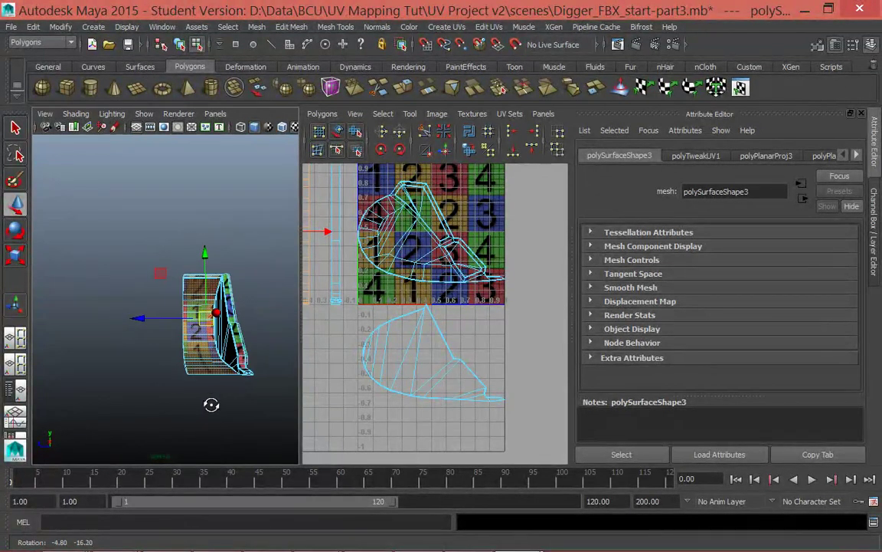
click(189, 298)
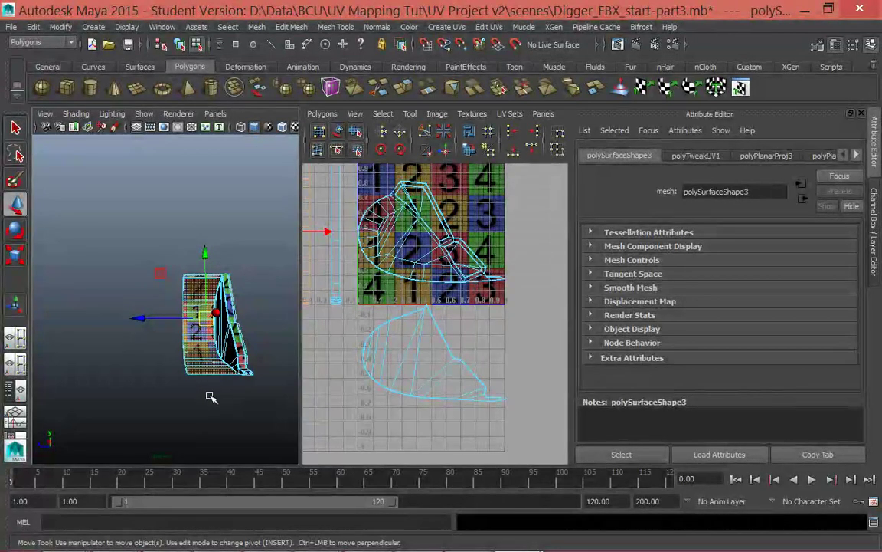
alt+drag(205, 406, 198, 445)
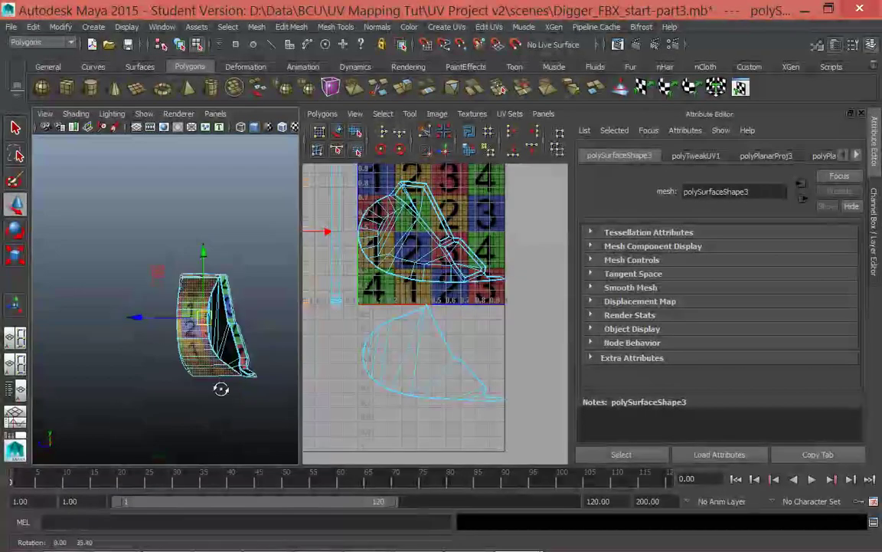
mouse_move(221, 335)
alt+mouse_down()
mouse_move(203, 426)
mouse_move(205, 337)
alt+mouse_up()
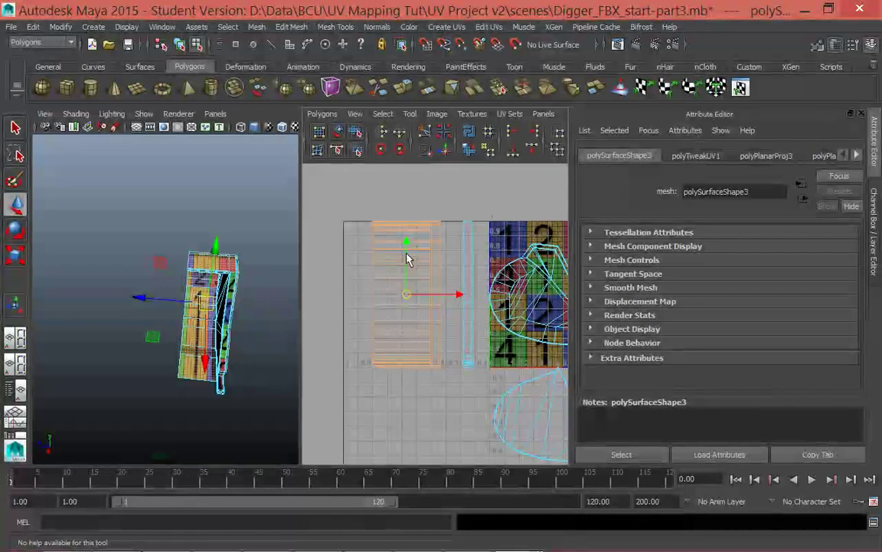
mouse_move(407, 259)
mouse_down()
mouse_move(408, 296)
mouse_move(406, 252)
mouse_move(407, 283)
mouse_move(407, 265)
mouse_up()
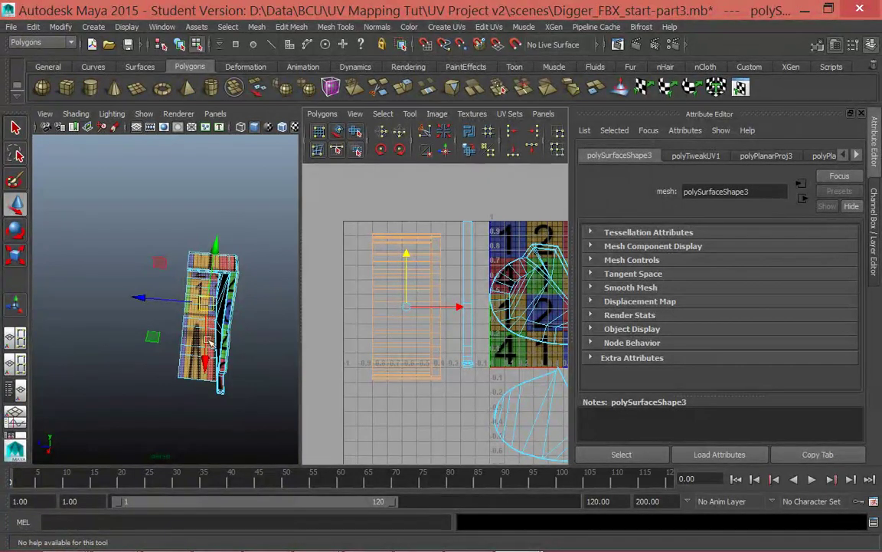
Step: Select individual faces in succession along the bucket's curved surface to examine how each one is squashed in the UV layout
right_drag(201, 367, 242, 222)
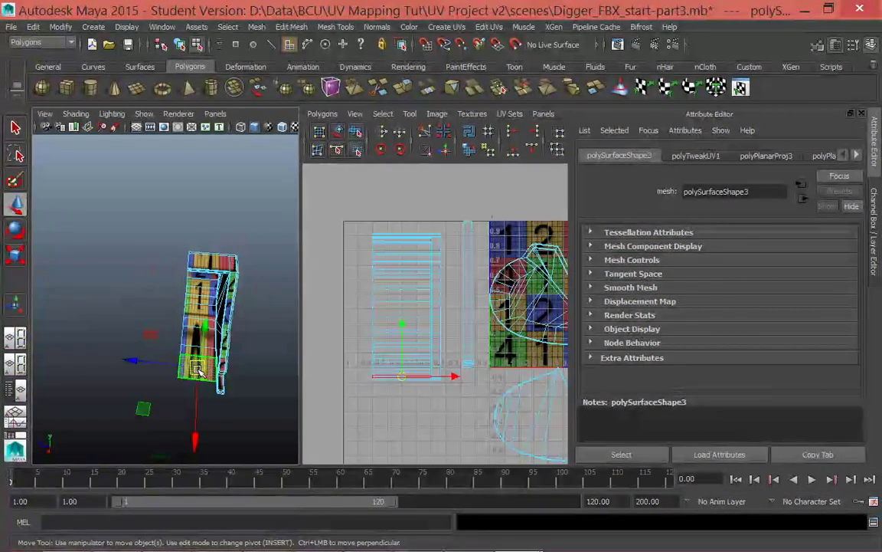
click(199, 350)
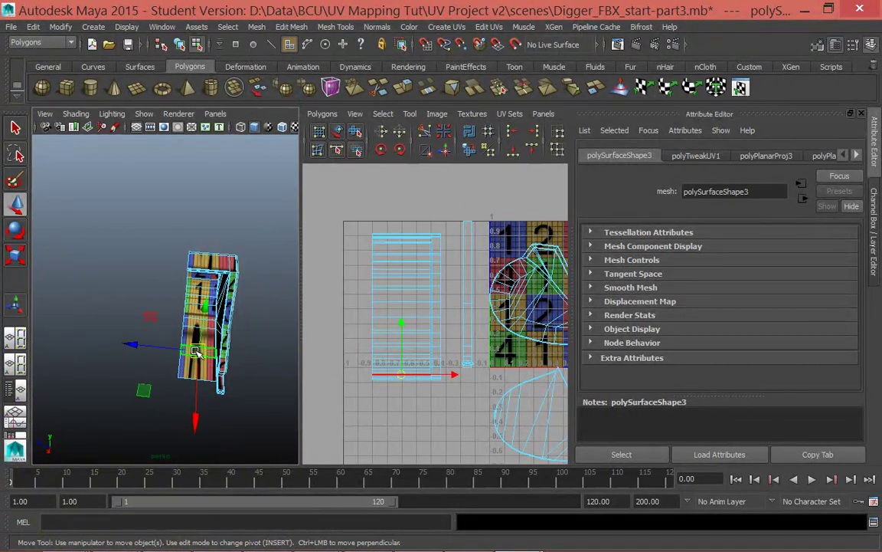
click(197, 338)
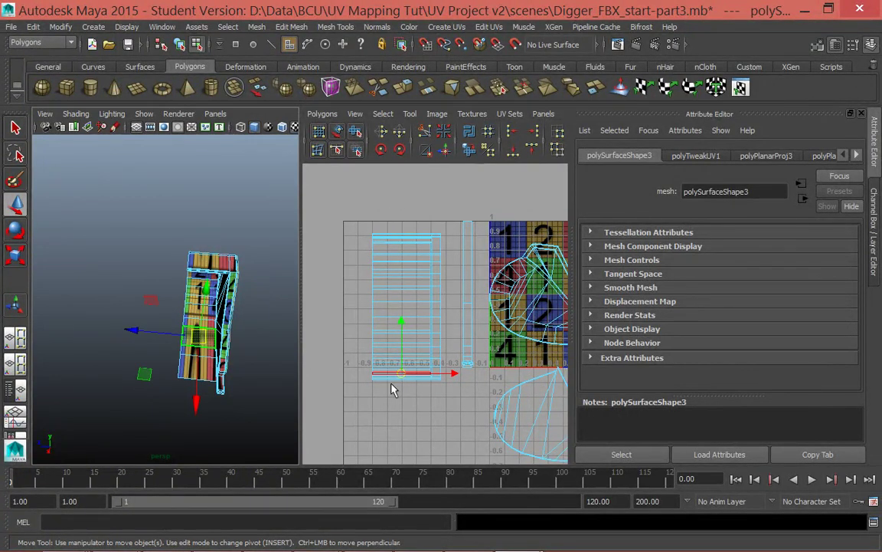
click(196, 326)
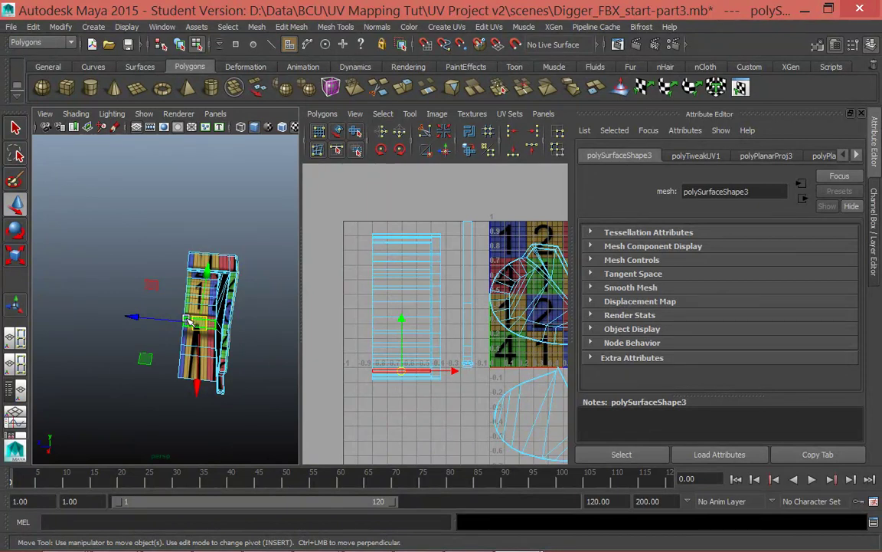
alt+drag(256, 347, 260, 289)
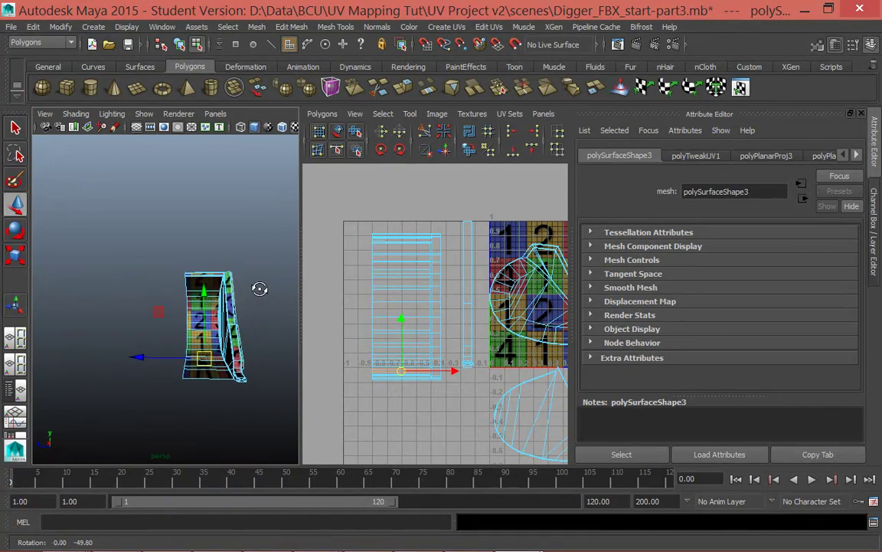
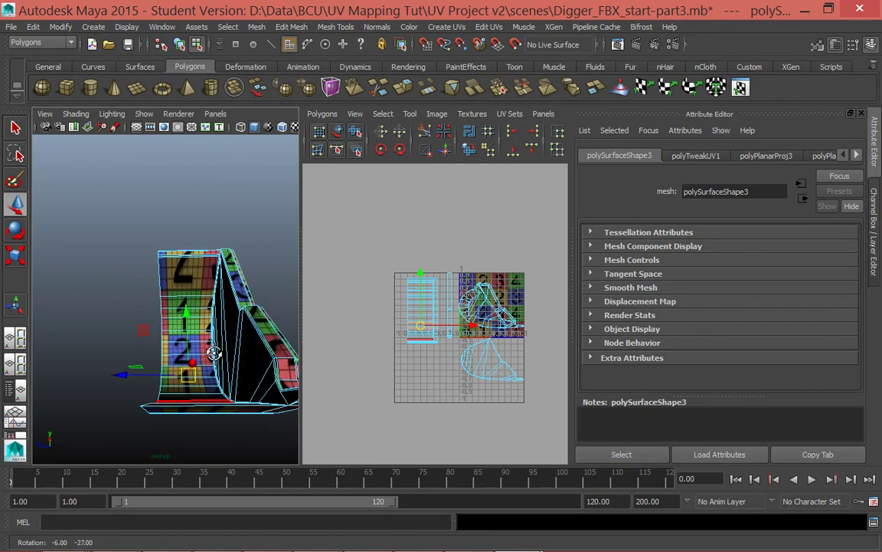
Step: Examine the checker texture on the bucket's curved surface and underside from several angles, selecting the underside face to compare it with its UVs
key(bracketleft)
key(bracketleft)
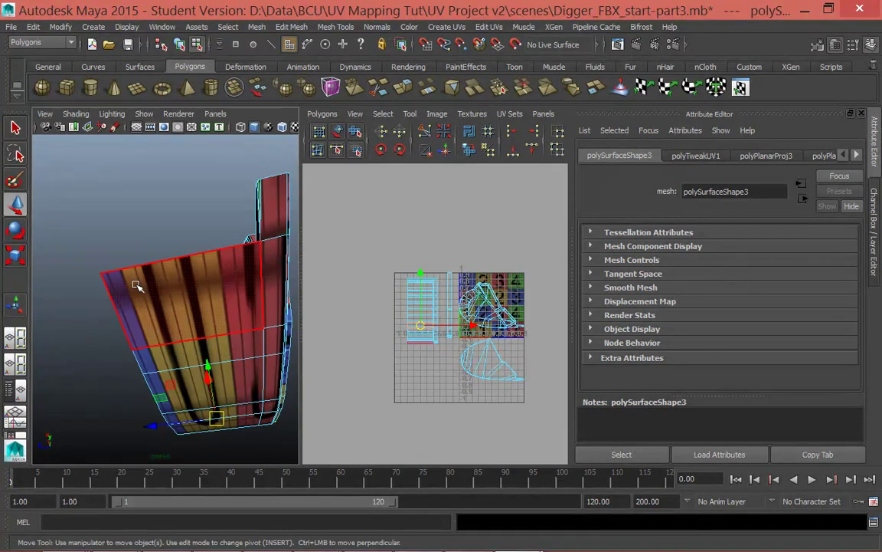
key(bracketright)
key(bracketright)
scroll(206, 399, down, 6)
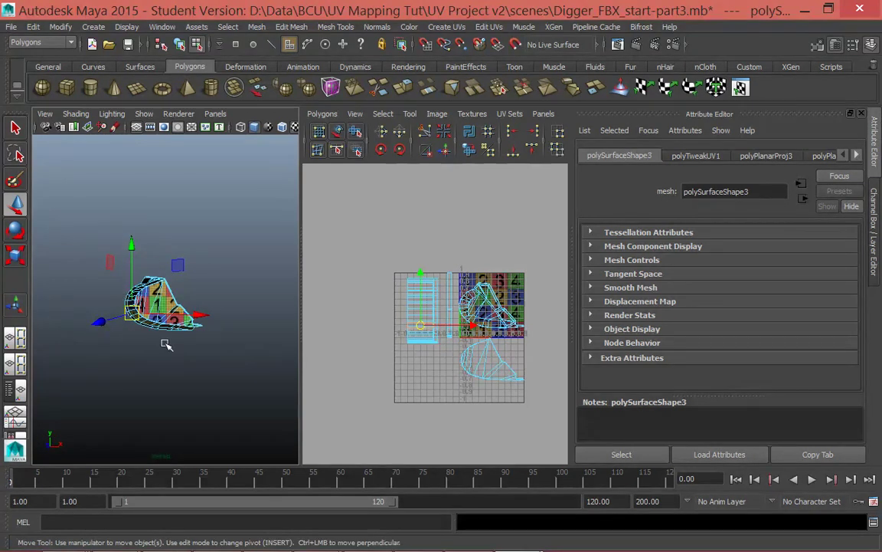
alt+drag(187, 363, 118, 335)
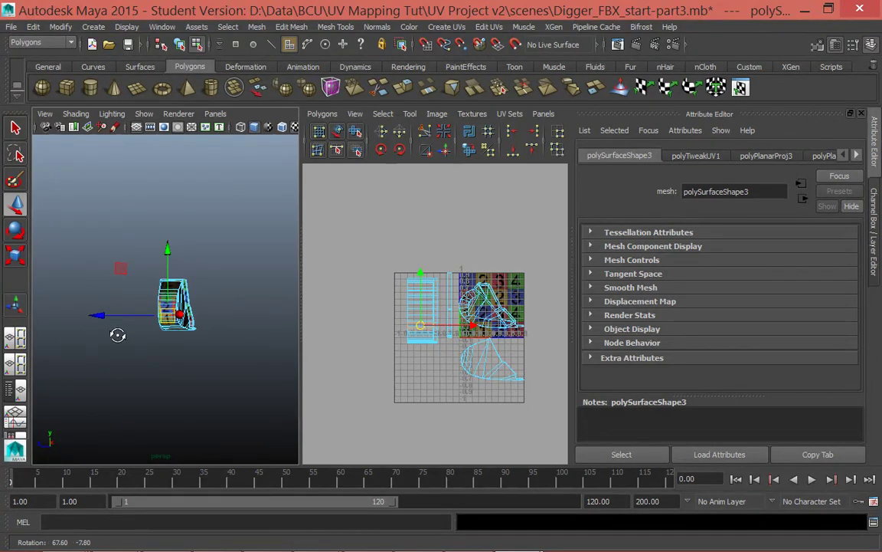
scroll(187, 335, up, 6)
scroll(205, 354, down, 4)
alt+drag(194, 360, 195, 365)
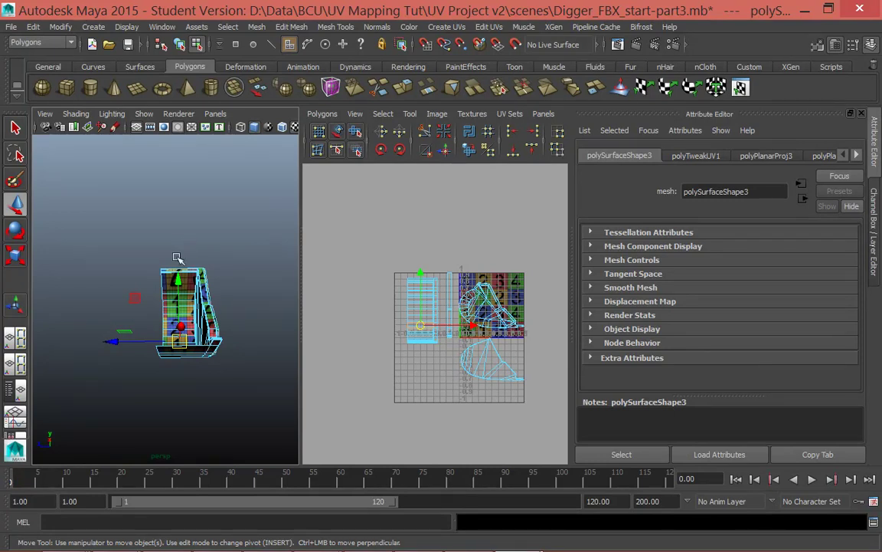
scroll(249, 407, up, 4)
scroll(247, 416, down, 2)
alt+drag(245, 416, 240, 370)
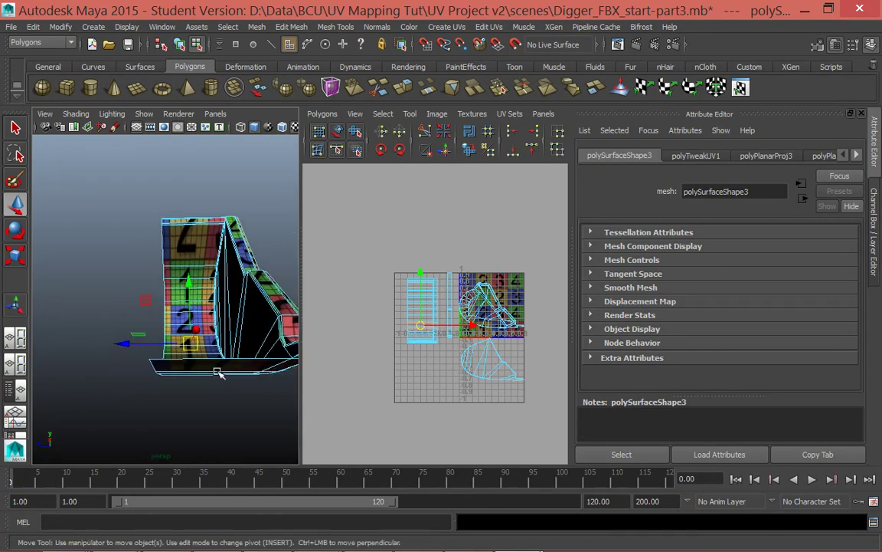
click(234, 367)
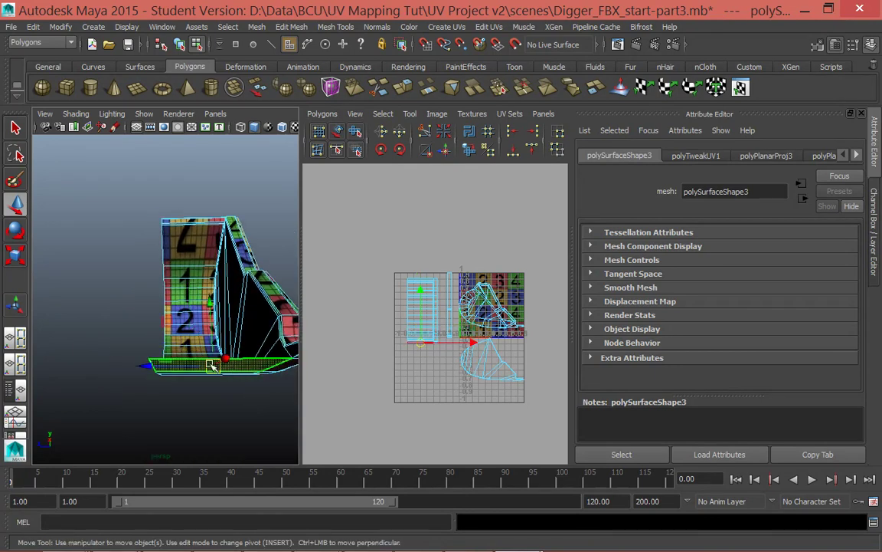
key(a)
key(bracketleft)
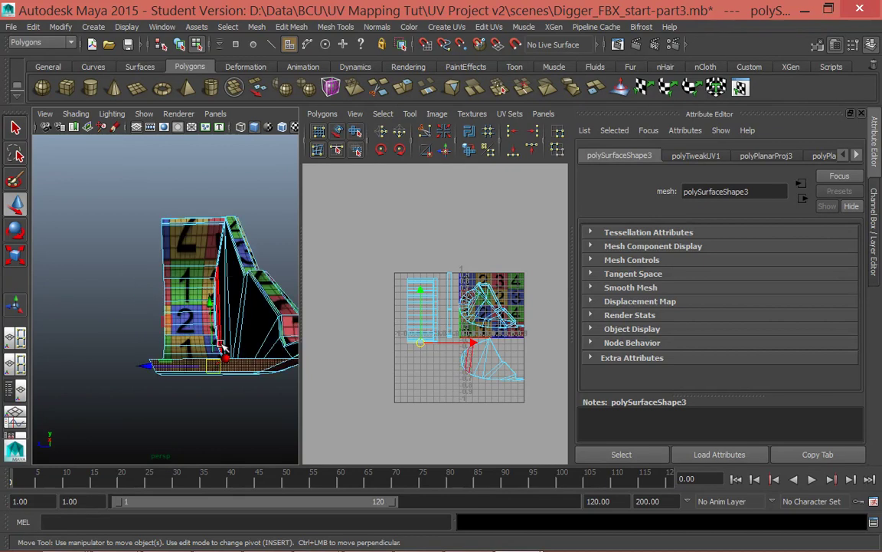
Step: Select the front lower border edge of the bucket's curved surface and cut the UVs along it
alt+drag(223, 297, 212, 420)
alt+middle_drag(213, 419, 234, 363)
right_drag(217, 346, 219, 174)
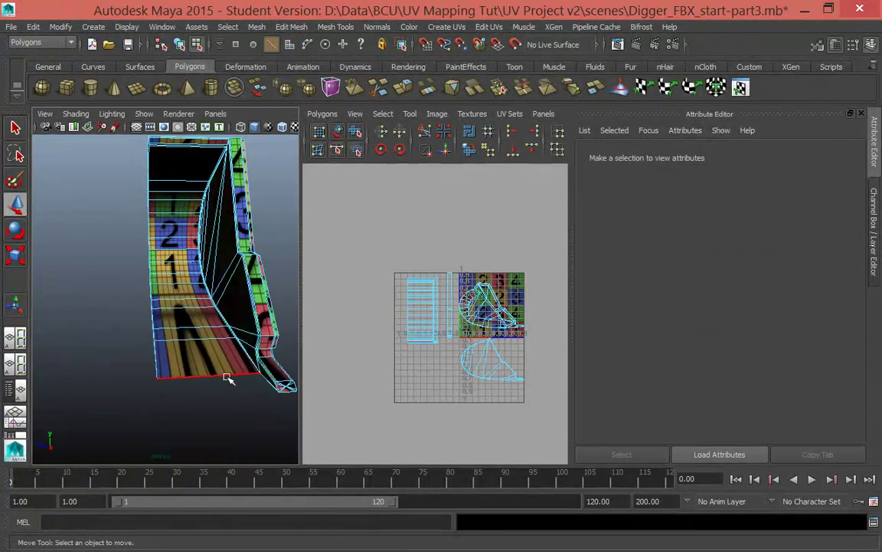
click(227, 377)
scroll(503, 364, up, 5)
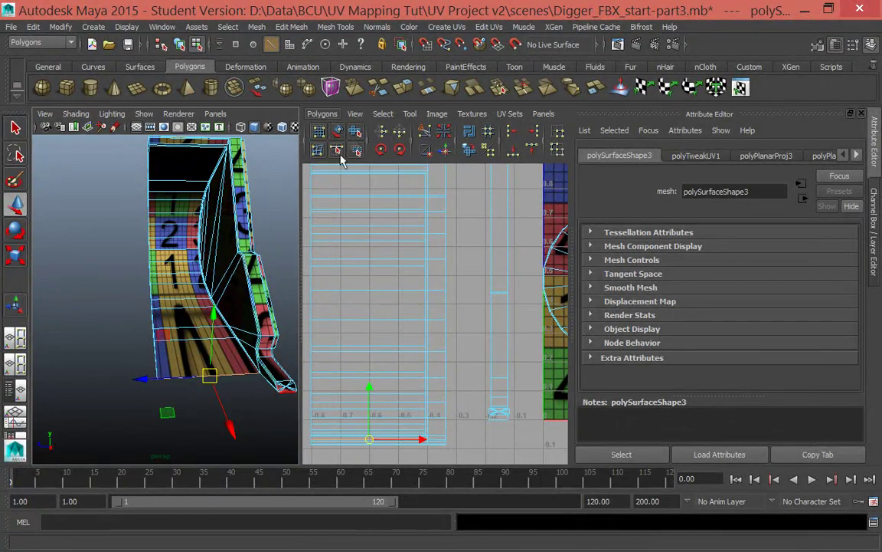
click(327, 114)
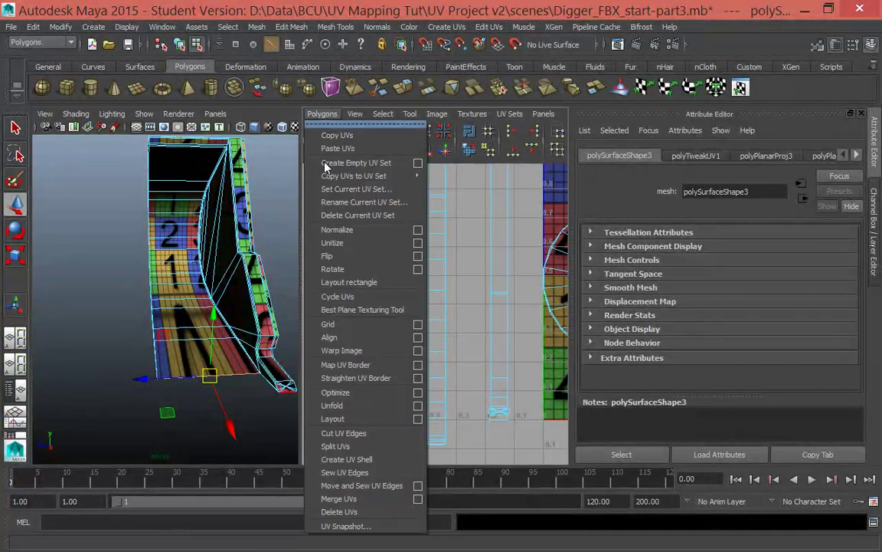
click(343, 433)
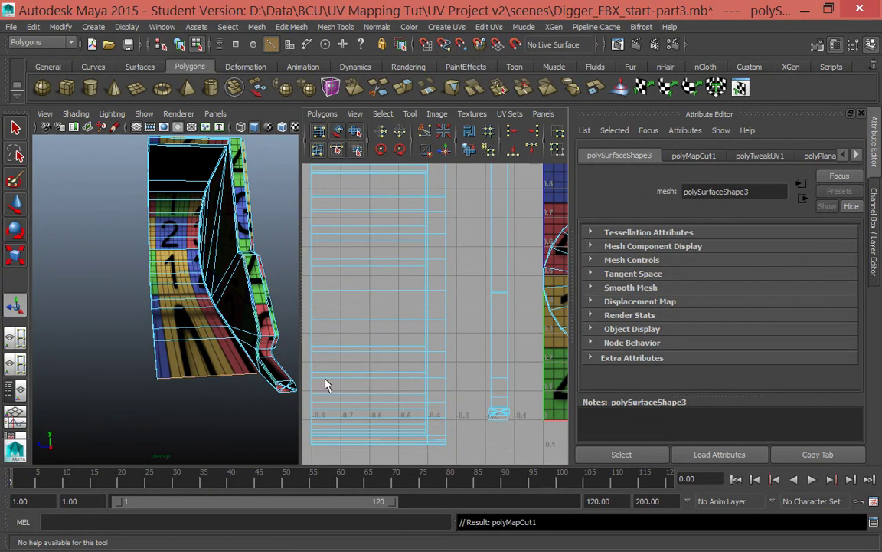
Step: Switch to shell selection and select the bucket's whole curved surface UV shell
right_click(368, 292)
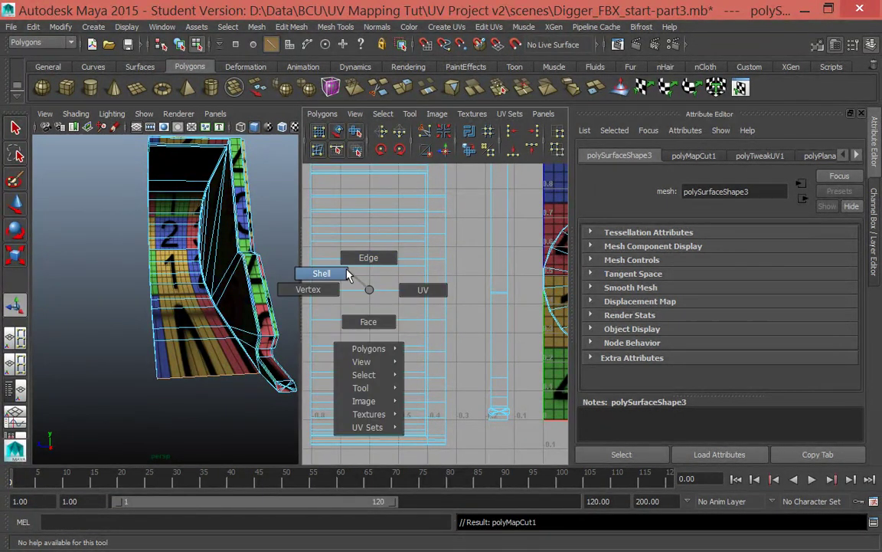
click(337, 273)
click(217, 387)
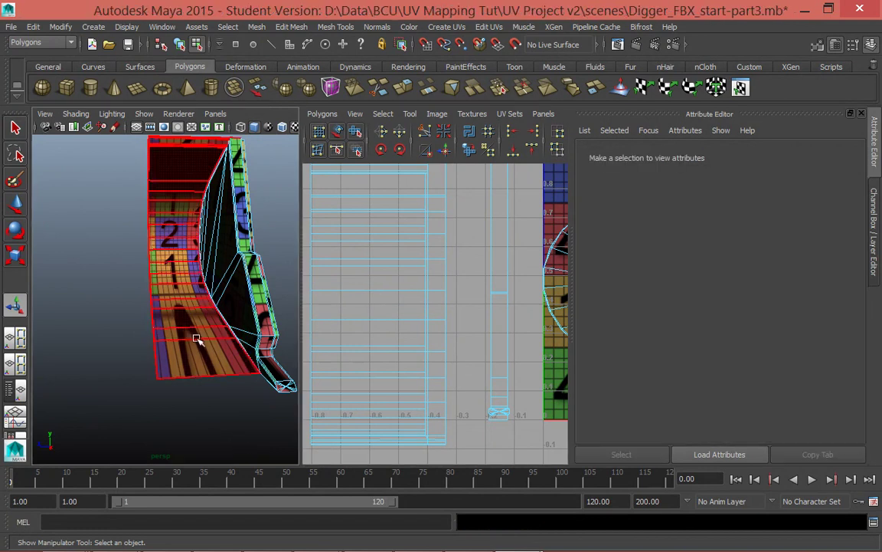
click(190, 329)
click(417, 413)
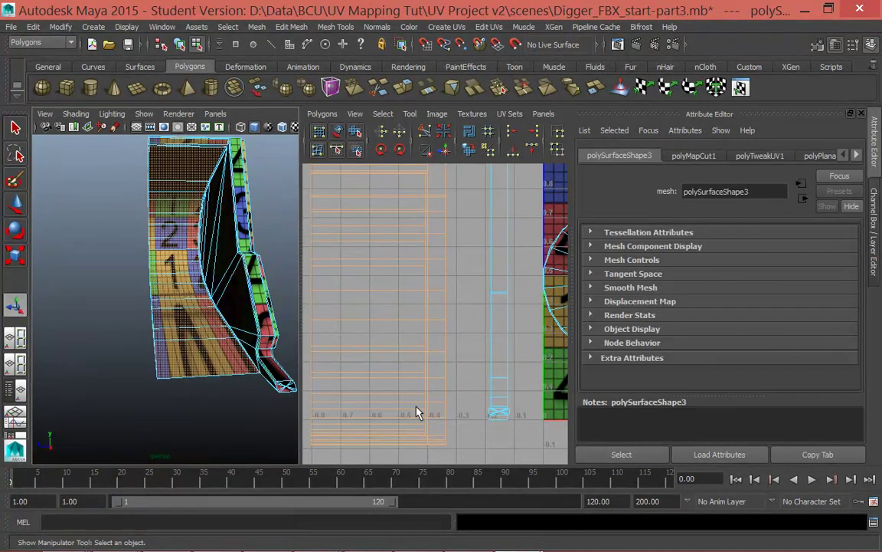
scroll(410, 270, down, 2)
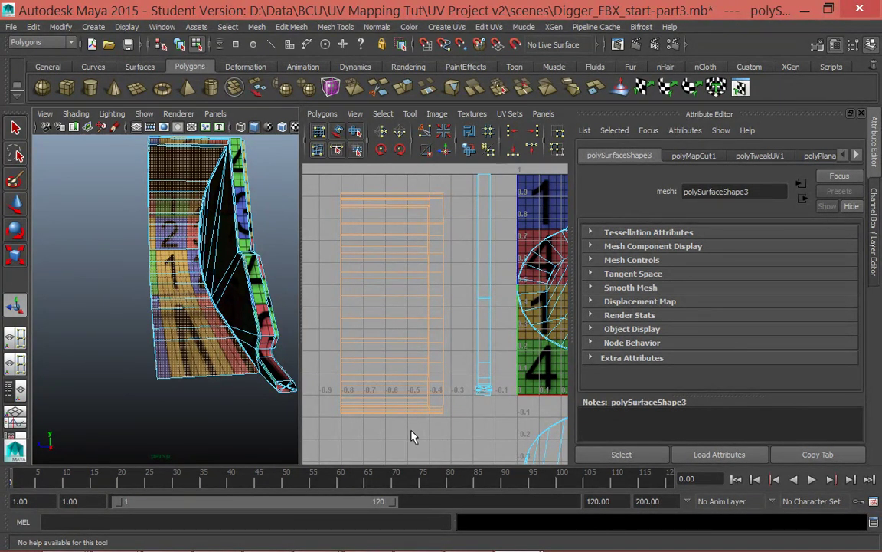
Step: Unfold the curved surface shell with the Legacy method, unselected UVs pinned and the unfold constraint set to Vertical
click(321, 114)
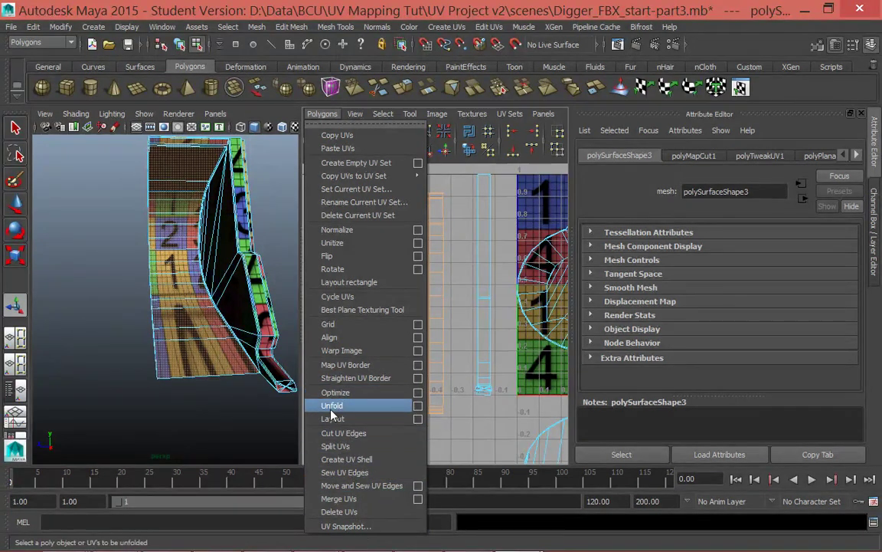
click(418, 405)
drag(506, 135, 644, 79)
click(629, 284)
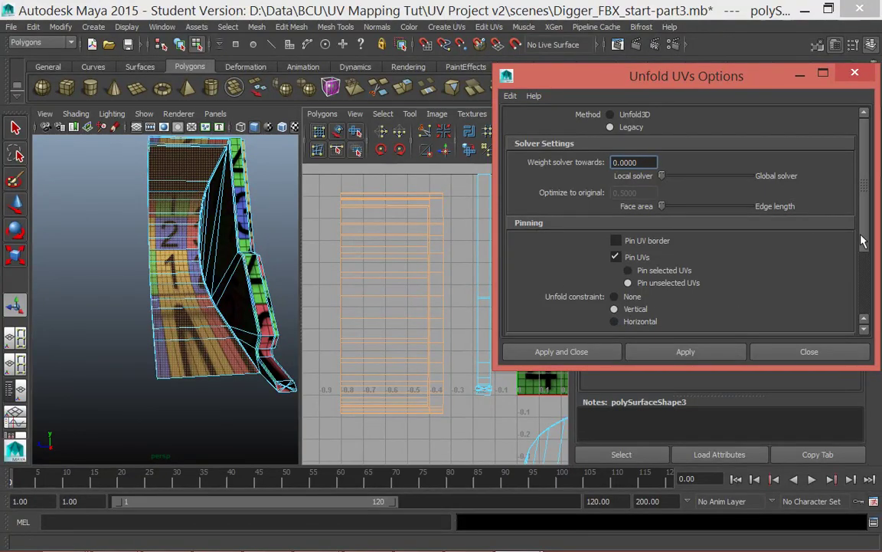
scroll(697, 291, down, 3)
click(629, 230)
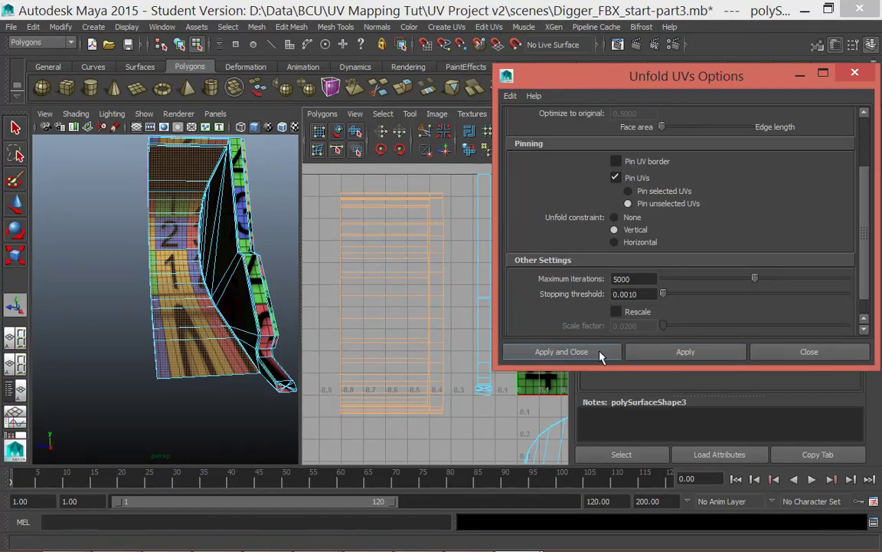
click(655, 354)
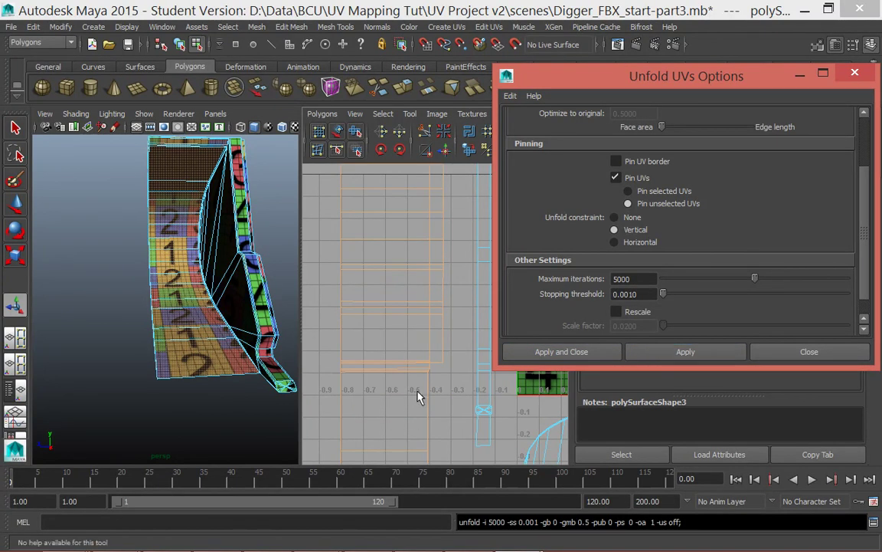
scroll(413, 366, down, 5)
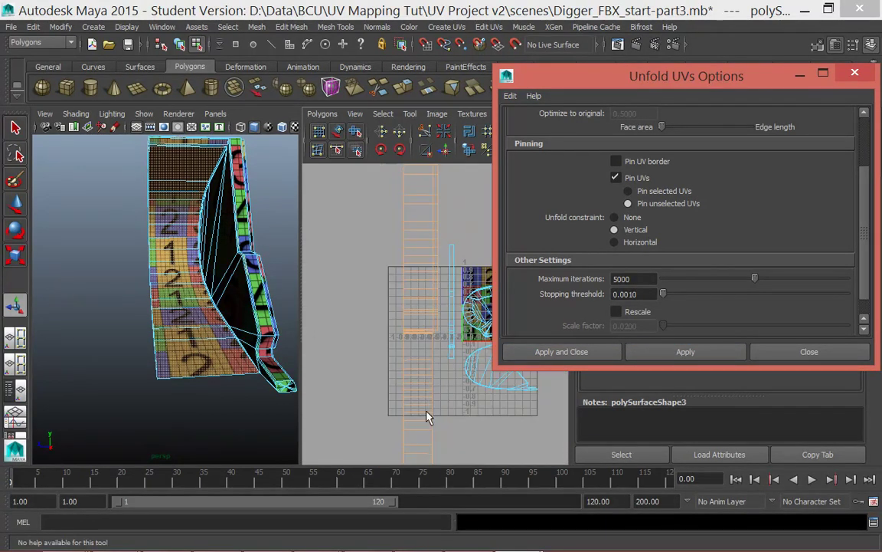
scroll(430, 424, up, 3)
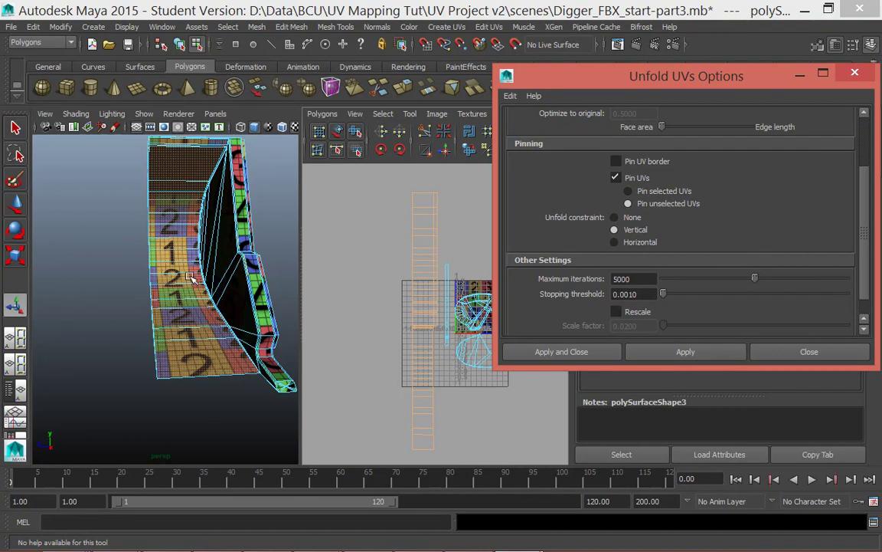
Step: Inspect the checker pattern on the unfolded curved surface and adjoining side panel from several angles, comparing it with the curved surface's UV shell
alt+drag(182, 331, 81, 331)
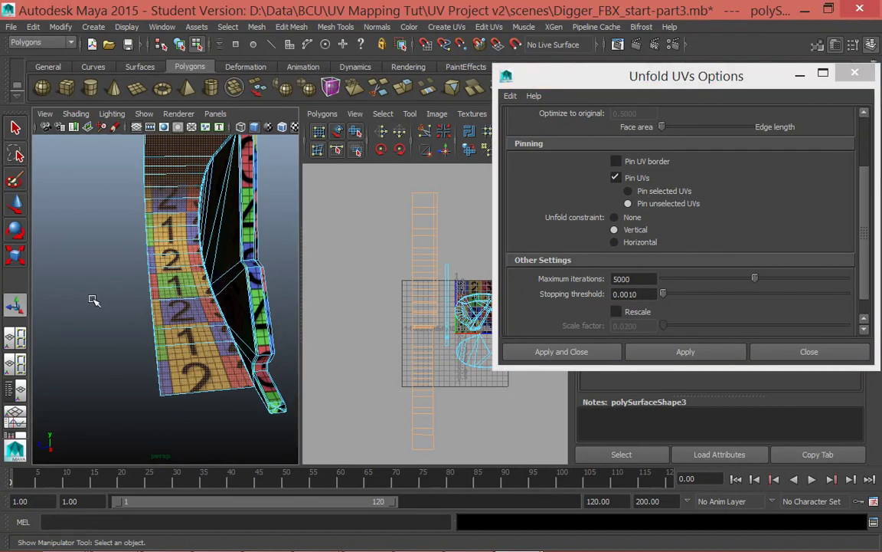
click(92, 300)
alt+middle_drag(201, 242, 205, 355)
mouse_move(206, 356)
alt+mouse_down()
mouse_move(176, 351)
mouse_move(200, 350)
alt+mouse_up()
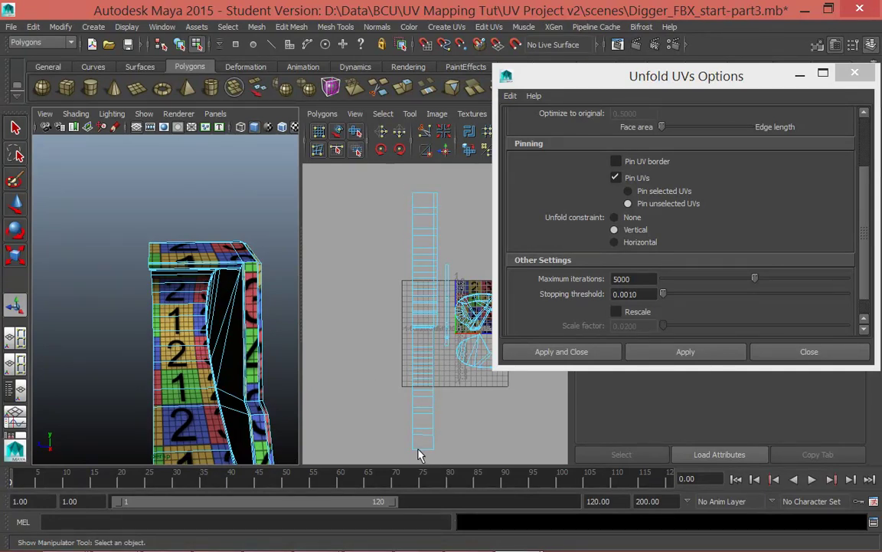
click(148, 370)
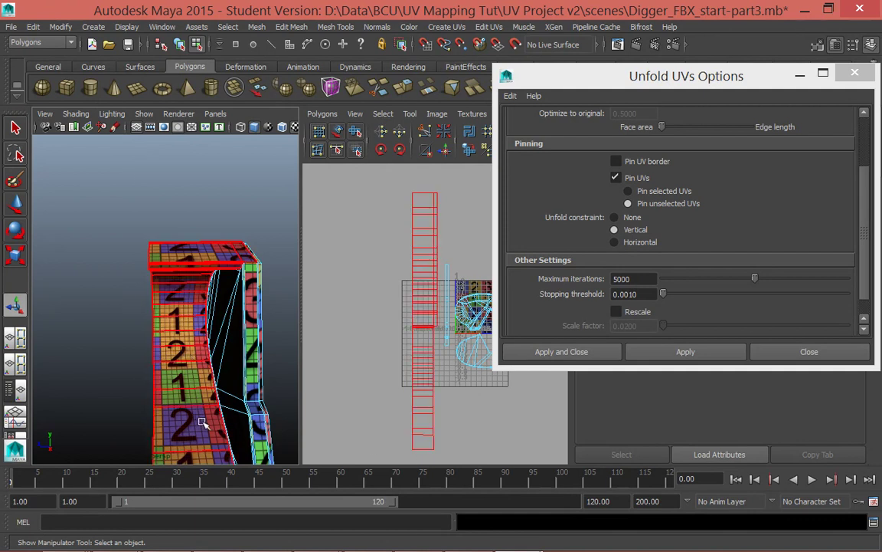
click(459, 420)
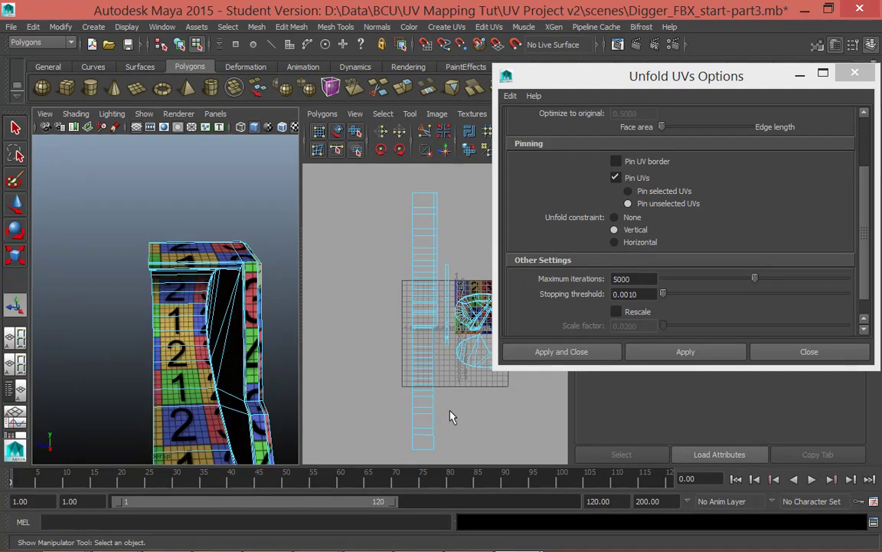
click(186, 397)
scroll(189, 409, down, 3)
click(177, 411)
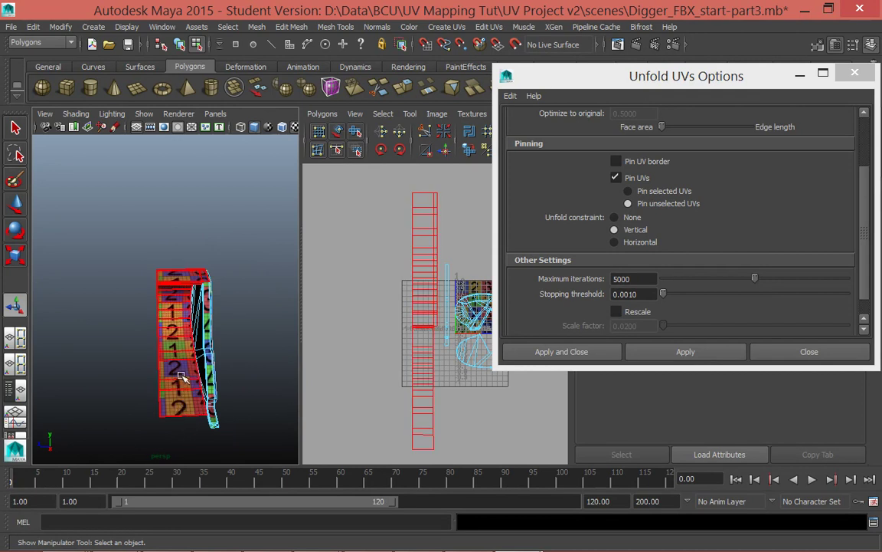
alt+drag(177, 366, 246, 380)
click(151, 334)
alt+drag(174, 282, 213, 351)
scroll(215, 352, up, 5)
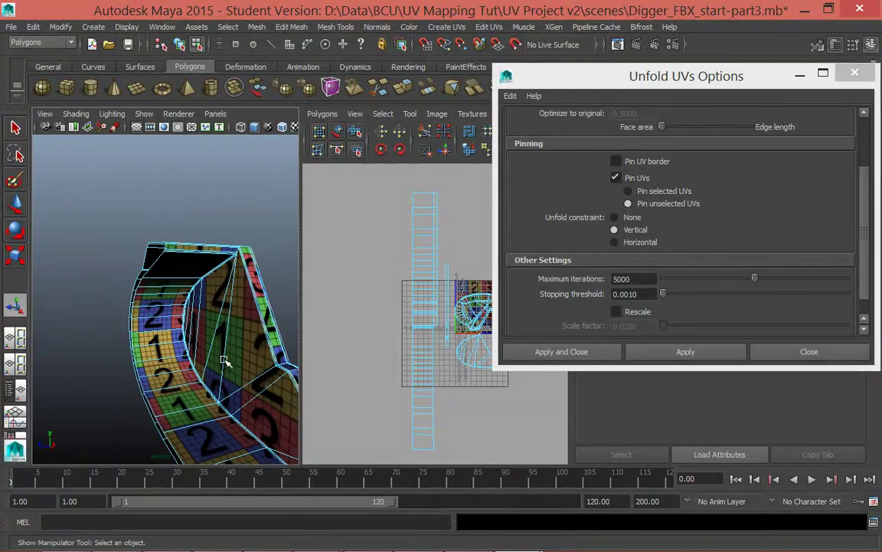
alt+middle_drag(222, 366, 151, 284)
alt+drag(151, 283, 155, 320)
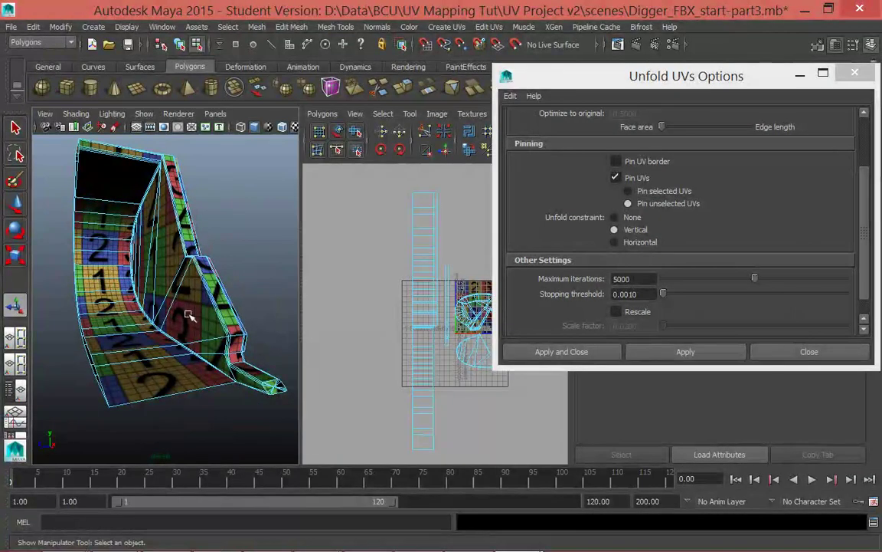
Step: Reselect the curved surface shell and unfold it again with the unfold constraint set to Horizontal
scroll(189, 315, down, 5)
alt+drag(164, 283, 143, 304)
click(139, 305)
click(140, 305)
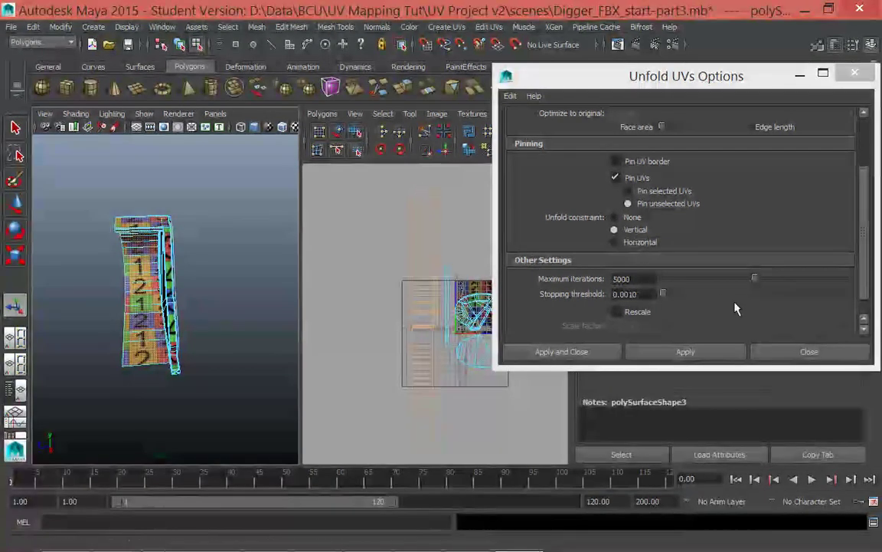
scroll(407, 326, up, 4)
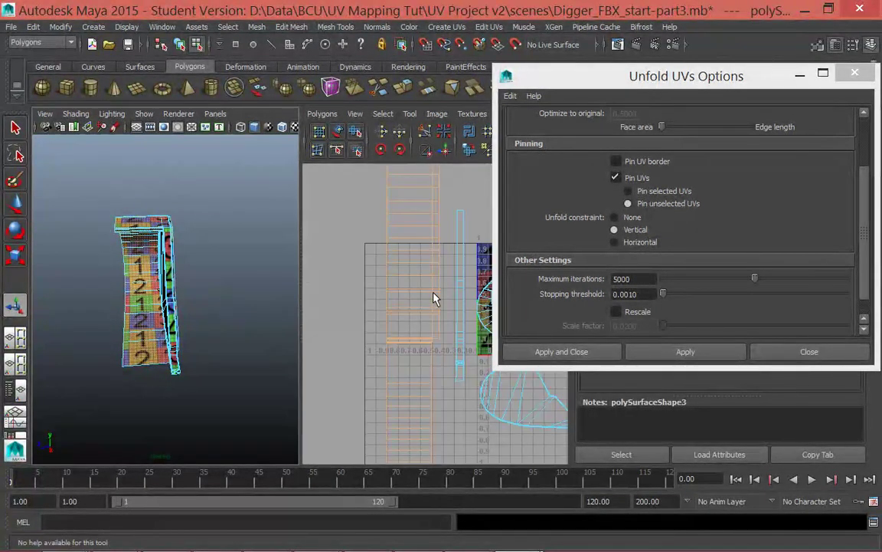
scroll(431, 297, up, 2)
scroll(434, 287, down, 5)
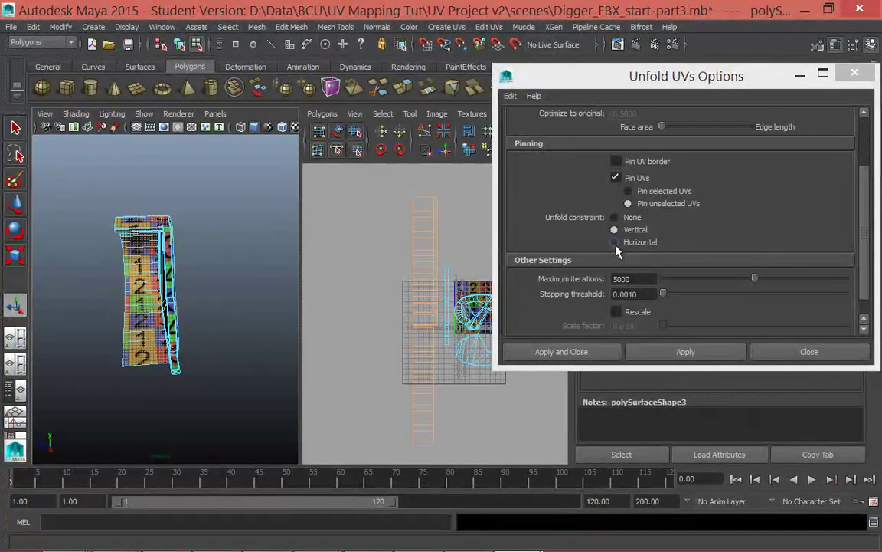
click(614, 242)
click(668, 354)
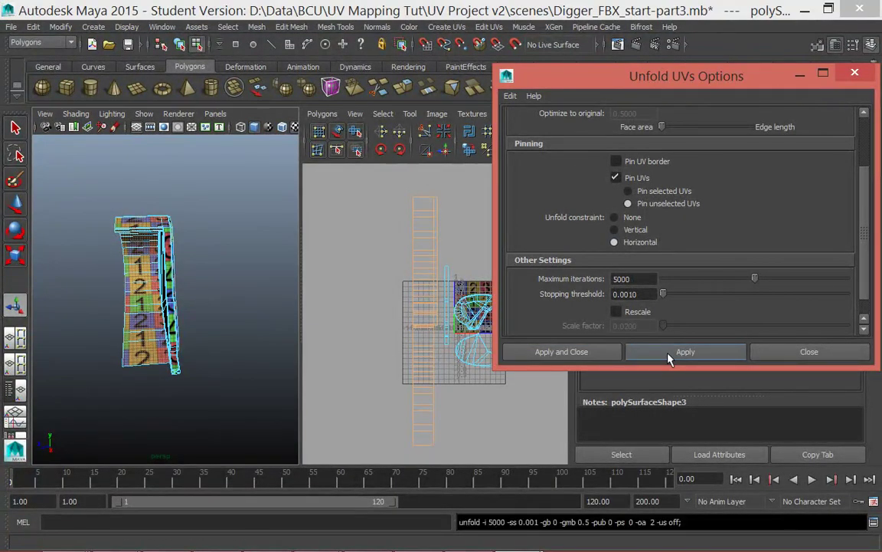
Step: Try unfolding the bucket's narrow edge strip shell, applying the unfold constraint Vertical first and Horizontal second
scroll(428, 367, up, 8)
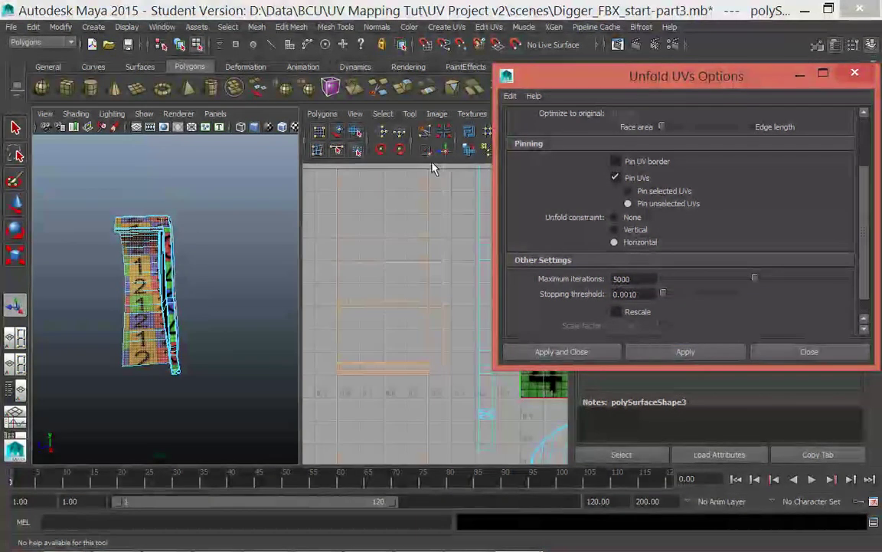
scroll(429, 383, down, 8)
scroll(430, 383, up, 5)
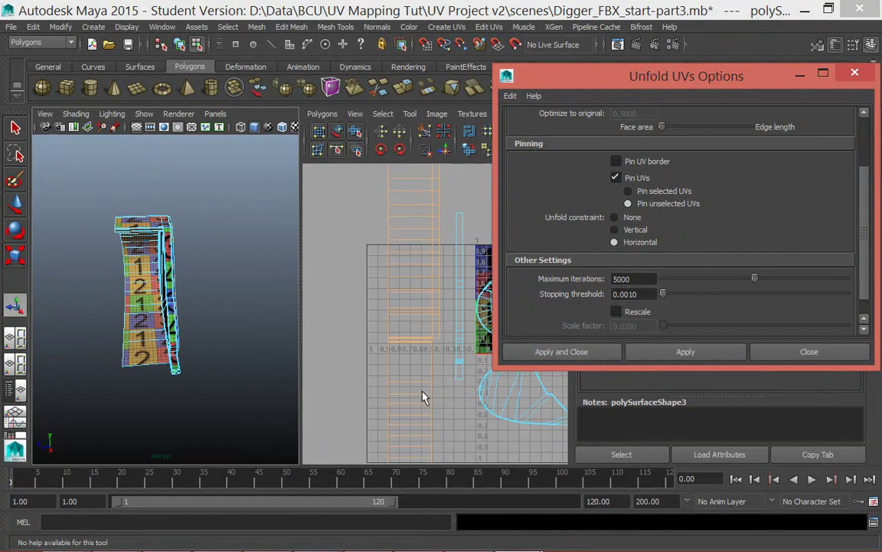
click(172, 309)
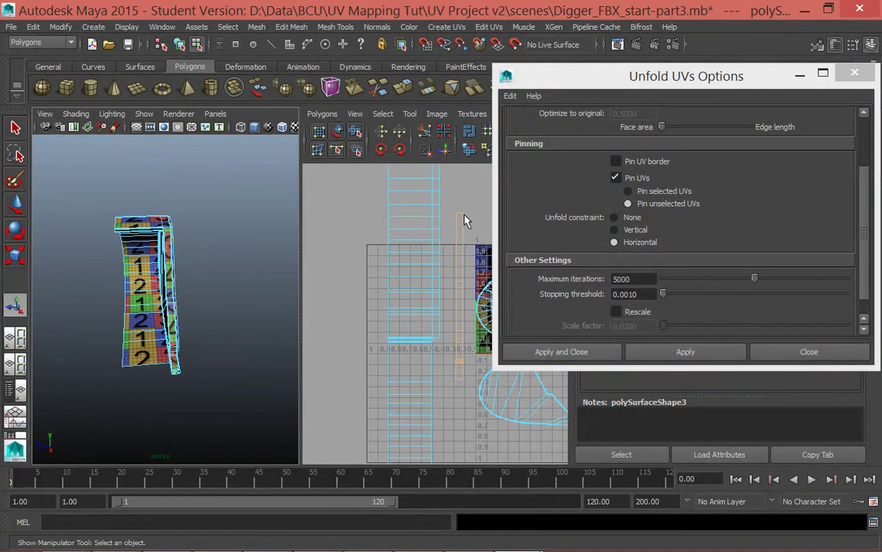
alt+drag(204, 392, 250, 368)
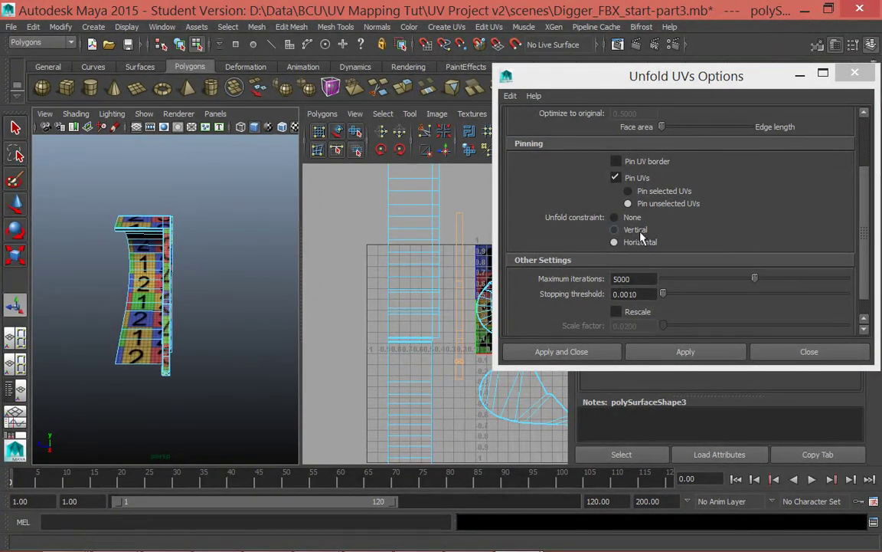
click(635, 230)
click(679, 355)
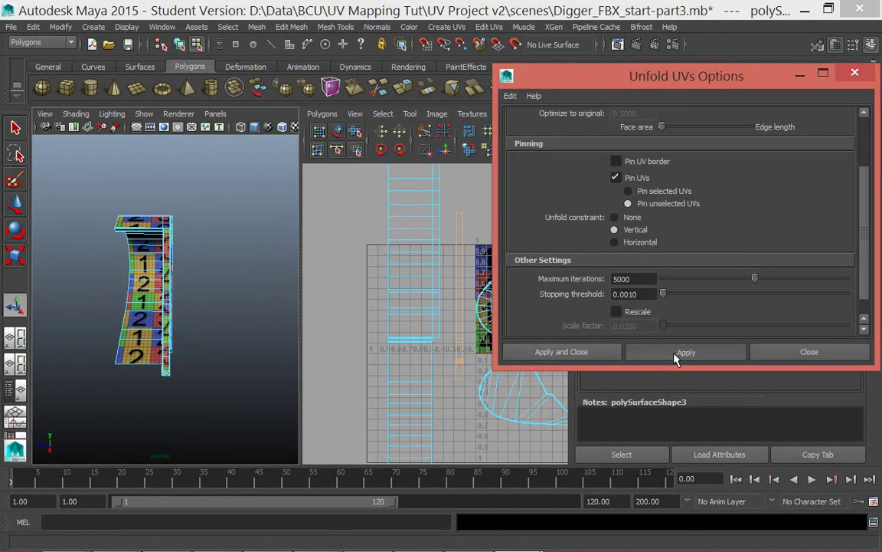
click(633, 243)
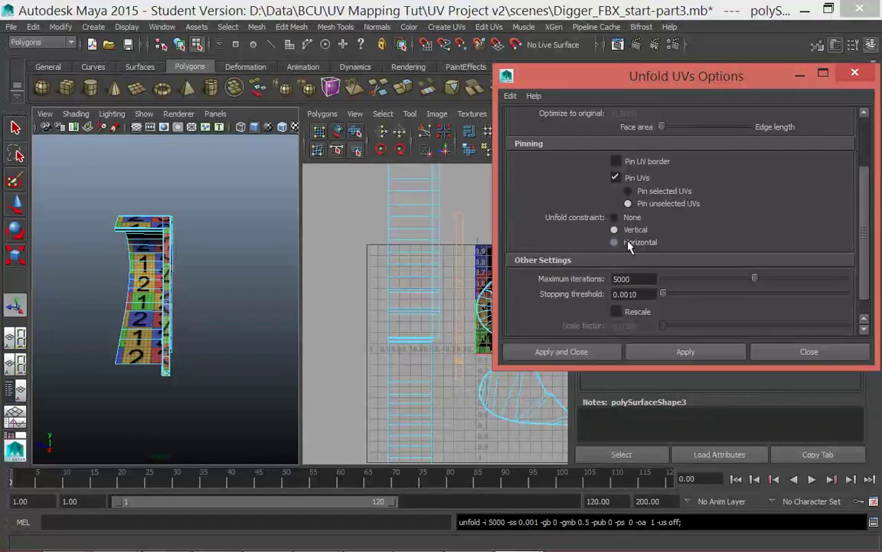
click(666, 357)
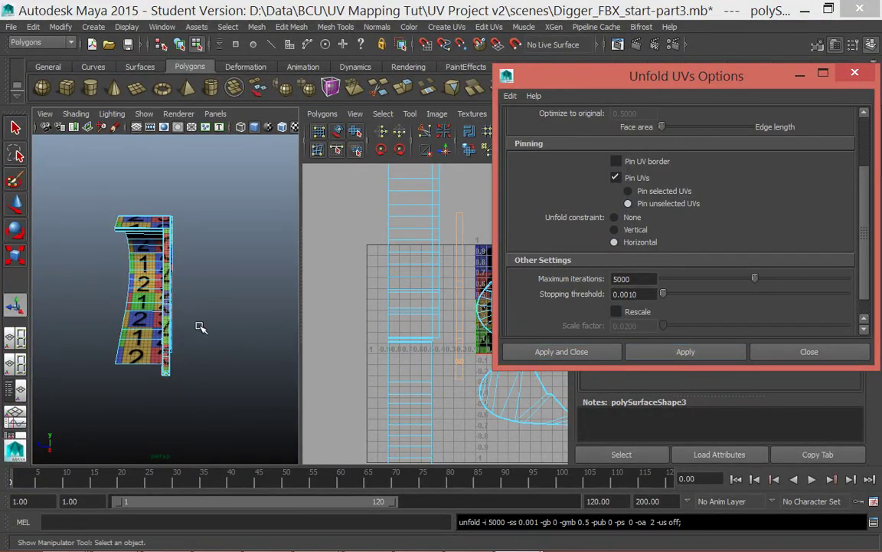
Step: Check the checker pattern on the edge strip up close and undo its last unfolds
scroll(229, 287, up, 8)
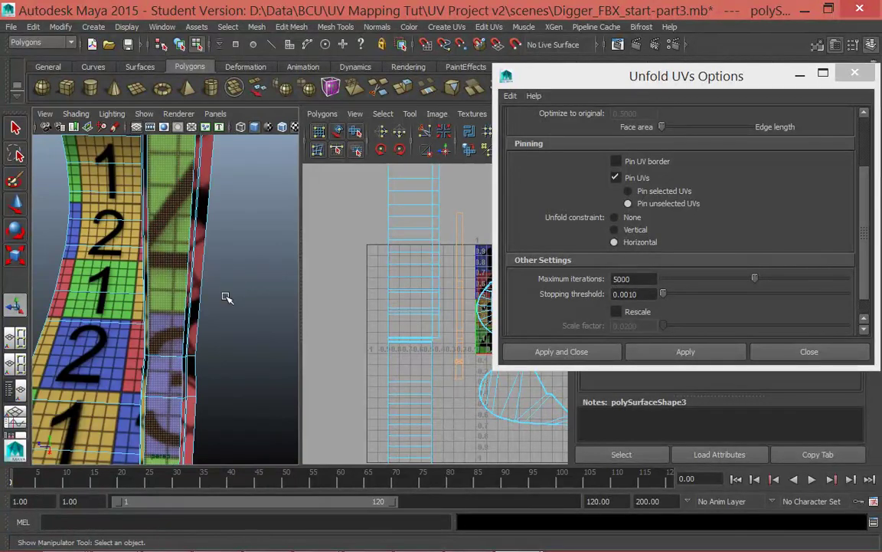
scroll(237, 304, down, 4)
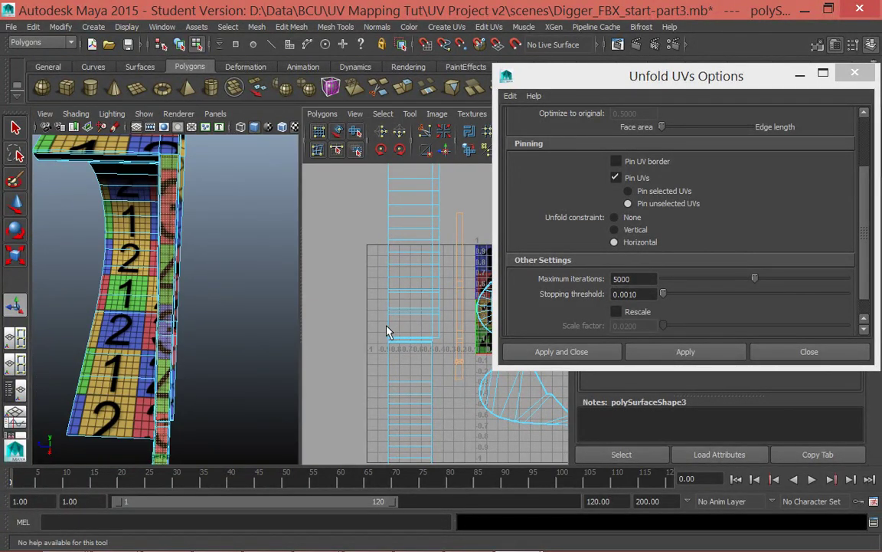
key(ctrl+z)
key(ctrl+z)
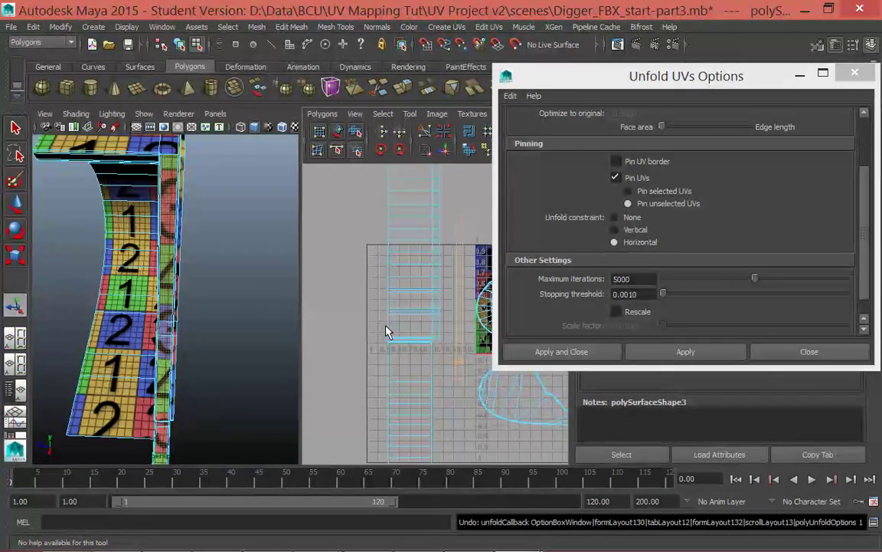
key(ctrl+z)
Step: Reselect the narrow edge strip shell and unfold it again, closing the unfold options and running Unfold directly
click(206, 329)
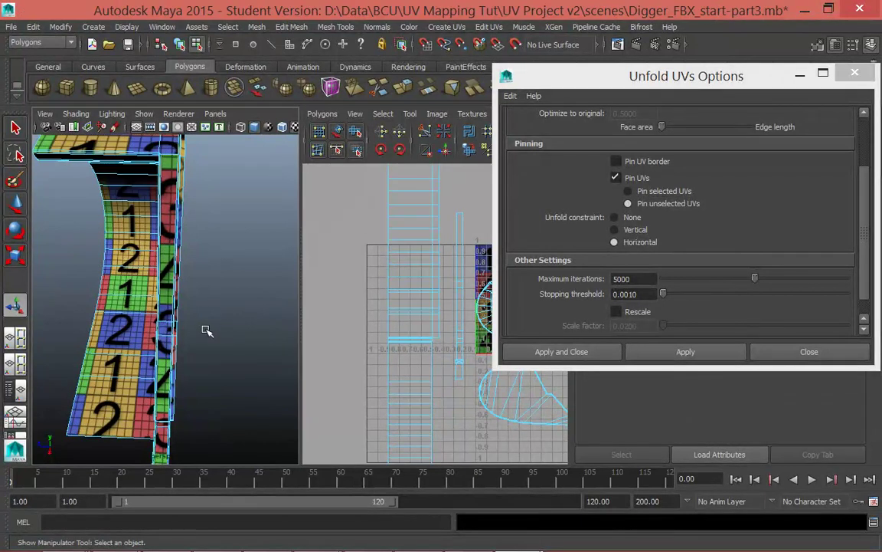
click(165, 335)
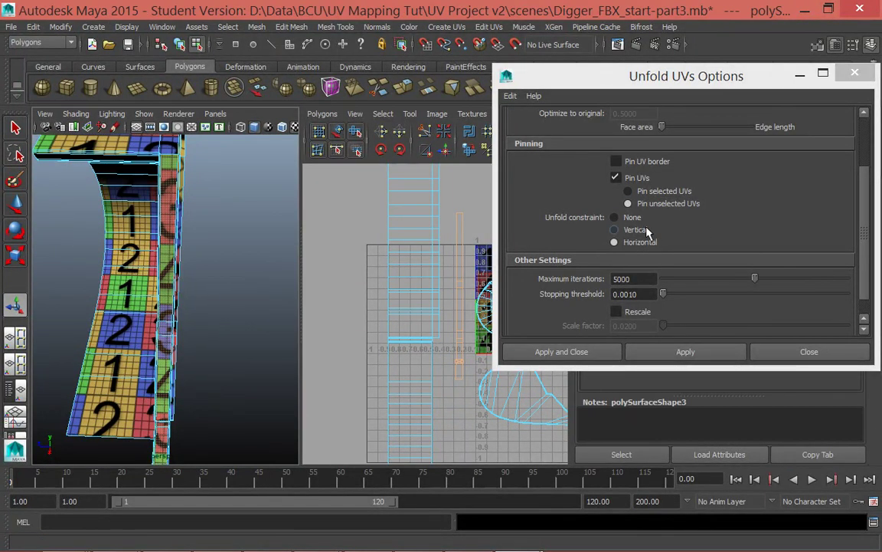
click(644, 230)
click(809, 353)
click(383, 114)
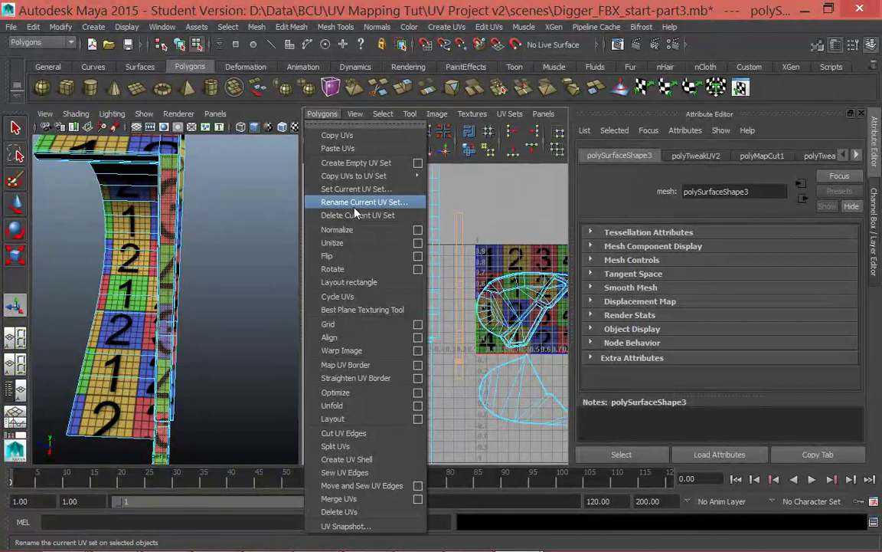
click(333, 406)
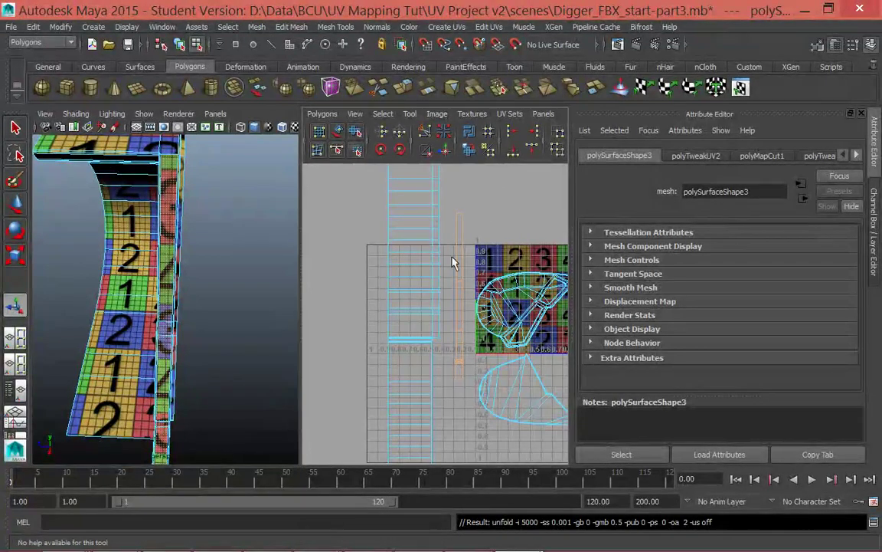
Step: Select the outer side panel's UV shell and frame that side of the bucket in the 3D view
alt+right_drag(452, 263, 492, 332)
alt+middle_drag(498, 360, 422, 444)
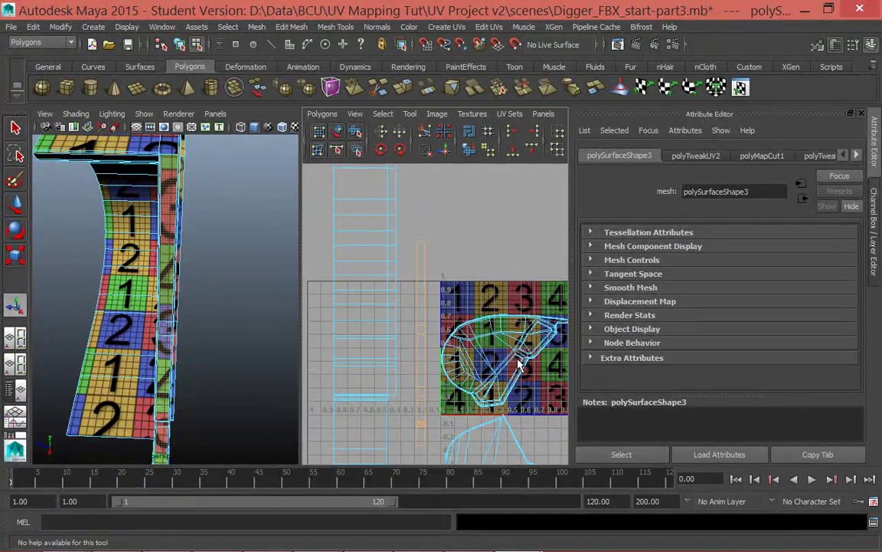
click(501, 356)
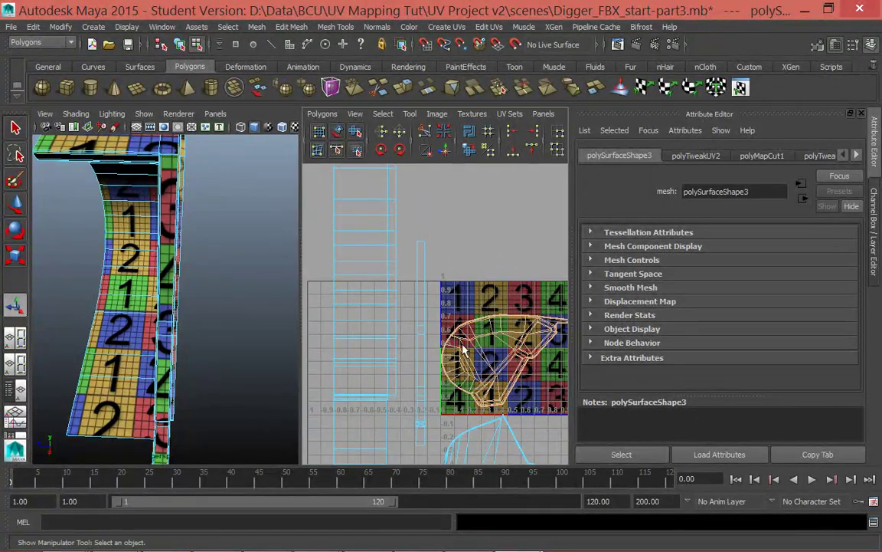
key(f)
alt+drag(265, 321, 253, 307)
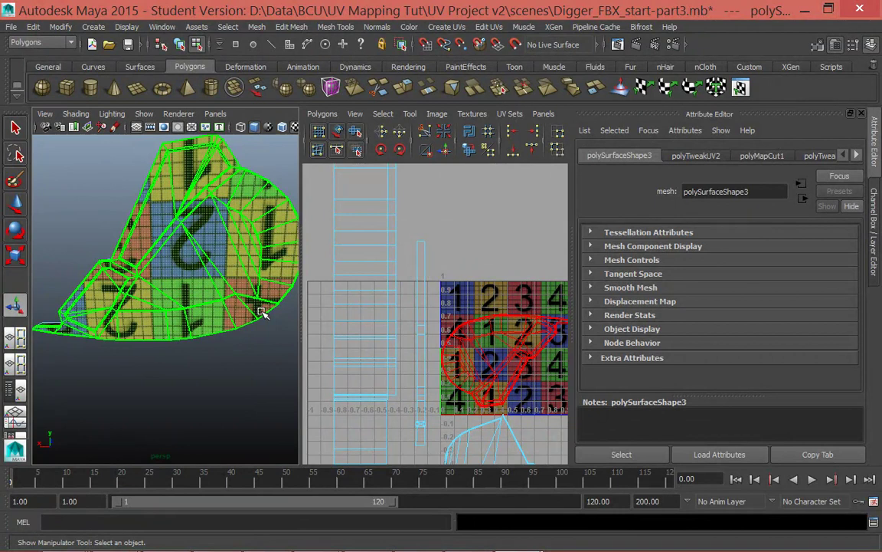
Step: Examine the checker pattern along the outer side panel's thin raised edges and compare those faces with the panel's UV shell
scroll(263, 312, up, 10)
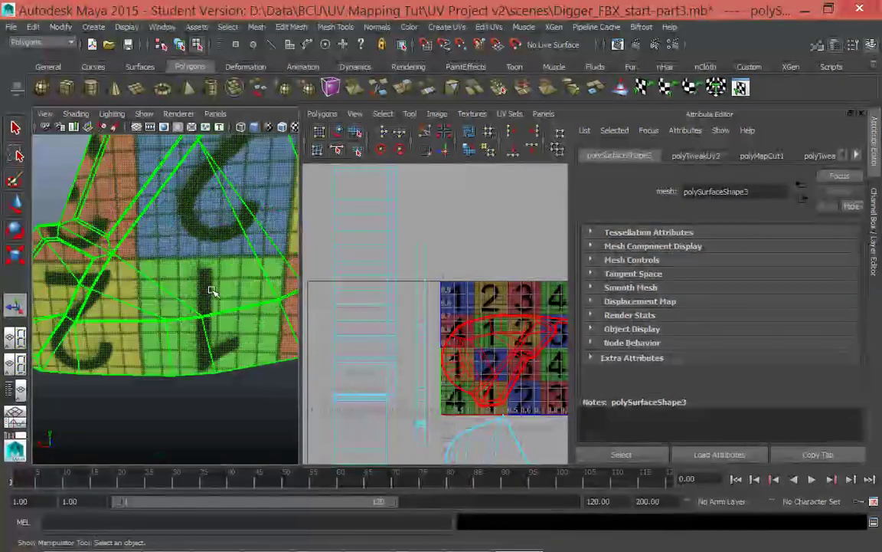
mouse_move(183, 272)
alt+mouse_down()
mouse_move(187, 252)
mouse_move(252, 262)
mouse_move(193, 273)
alt+mouse_up()
scroll(176, 289, up, 3)
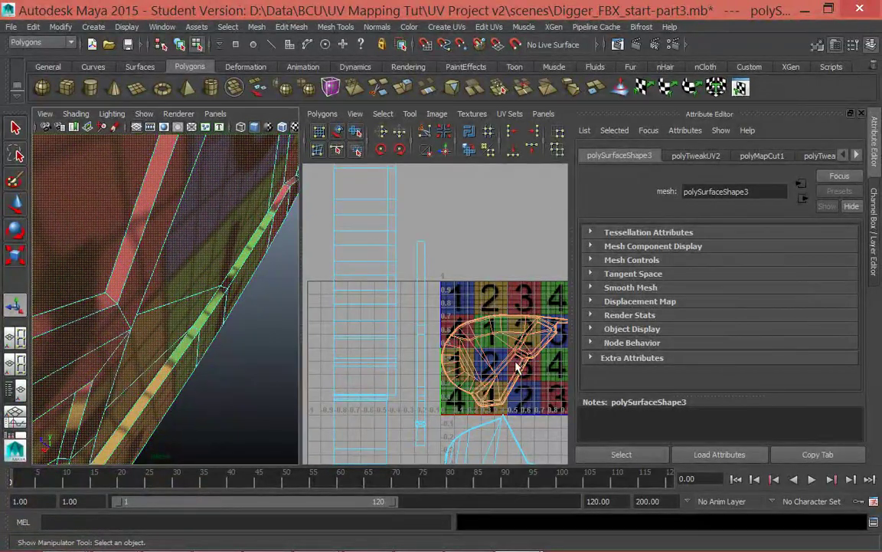
alt+right_drag(457, 314, 512, 362)
alt+middle_drag(517, 374, 395, 355)
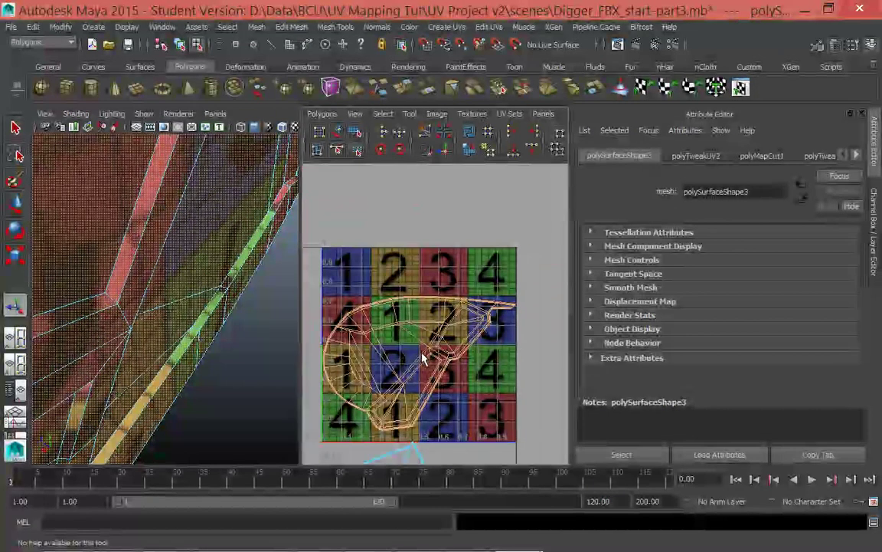
scroll(423, 358, up, 3)
alt+middle_drag(425, 310, 479, 246)
scroll(435, 348, up, 2)
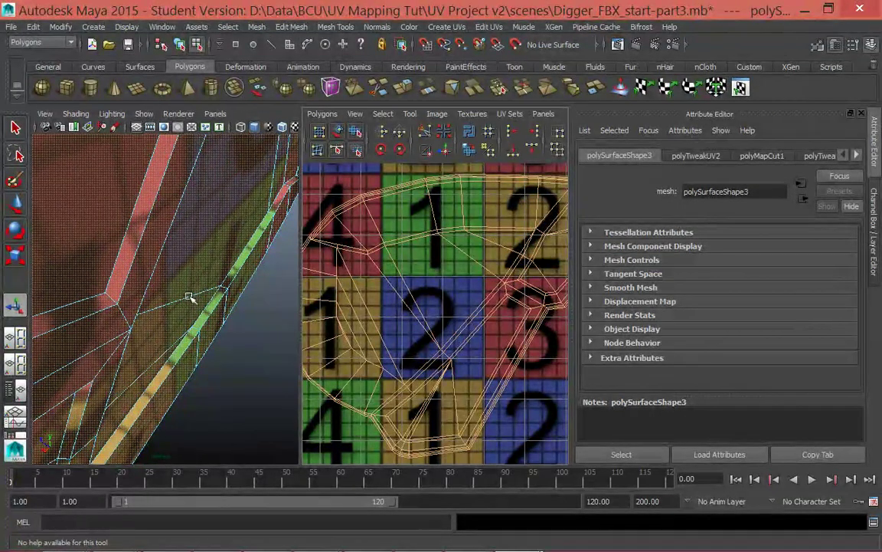
mouse_move(189, 324)
alt+mouse_down()
mouse_move(183, 345)
mouse_move(213, 331)
mouse_move(186, 342)
alt+mouse_up()
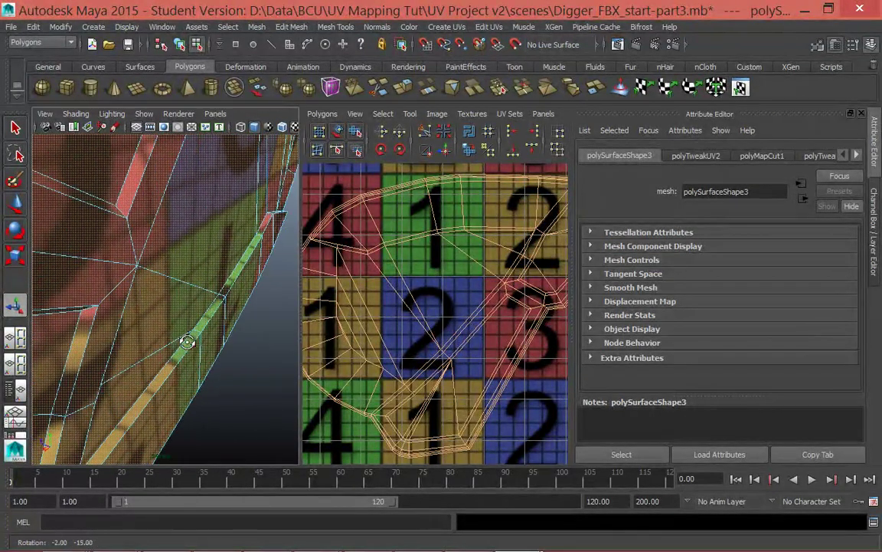
scroll(182, 342, down, 5)
key(F8)
key(F8)
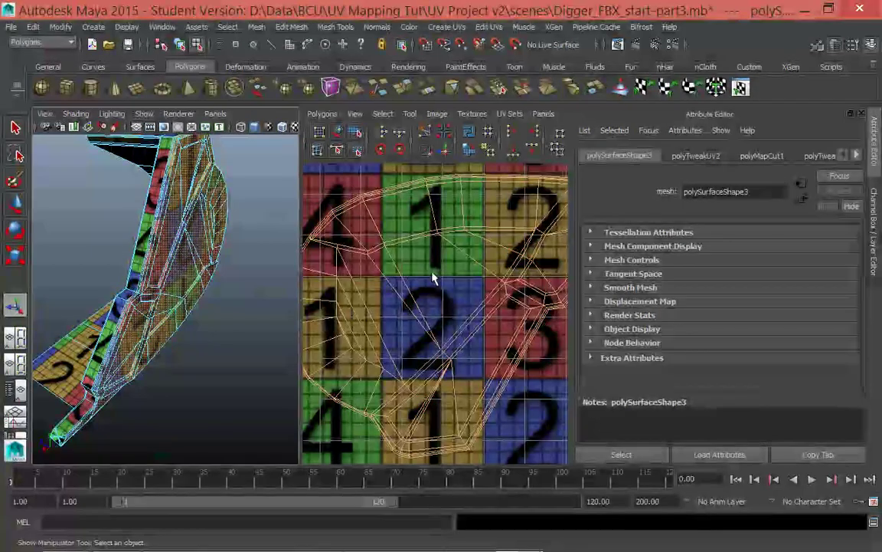
scroll(431, 280, down, 4)
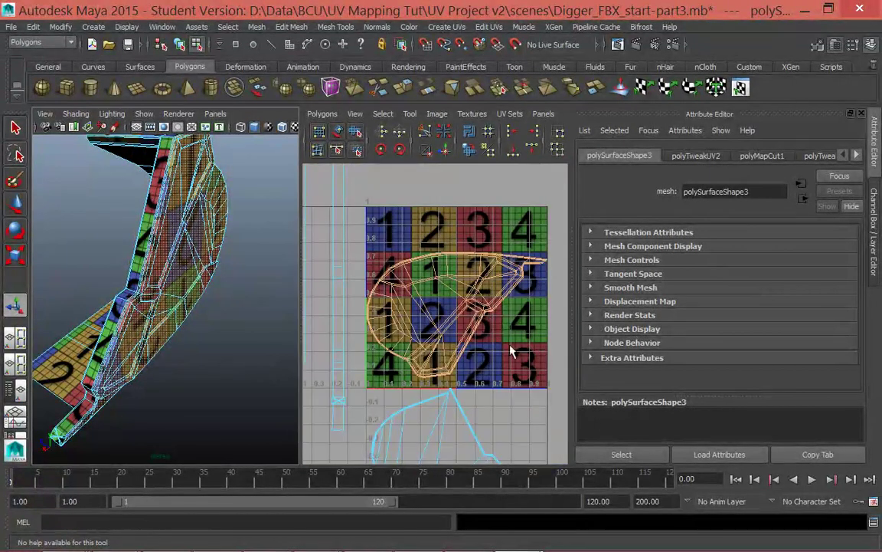
Step: Unfold the outer side panel shell with unselected UVs pinned, applying the Vertical constraint first and Horizontal second
click(356, 113)
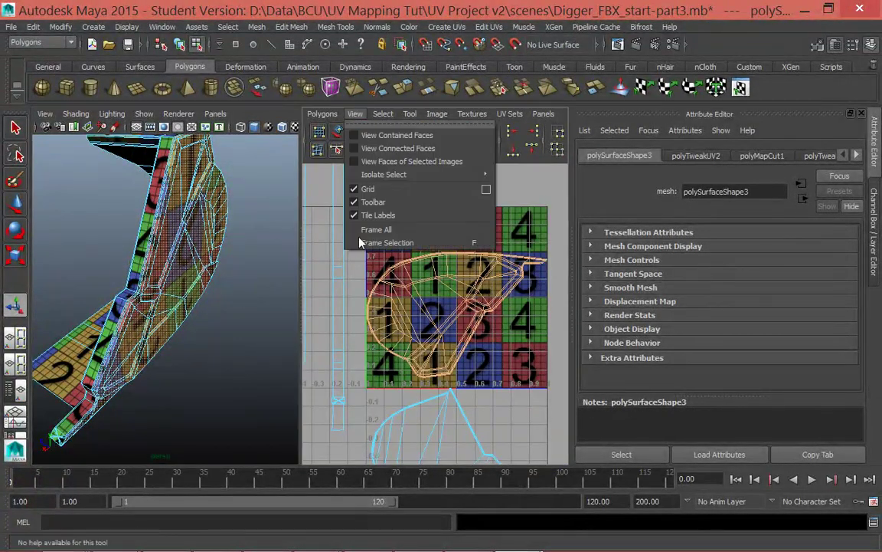
mouse_move(319, 116)
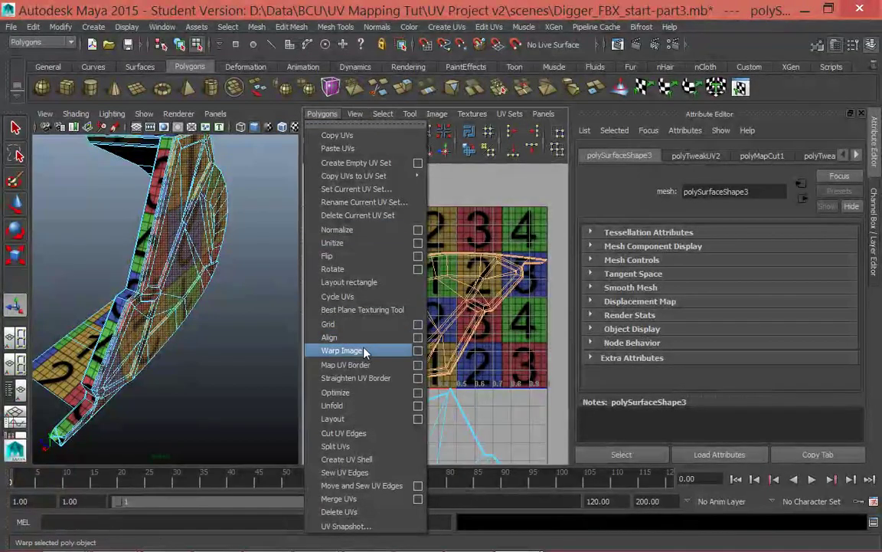
click(418, 406)
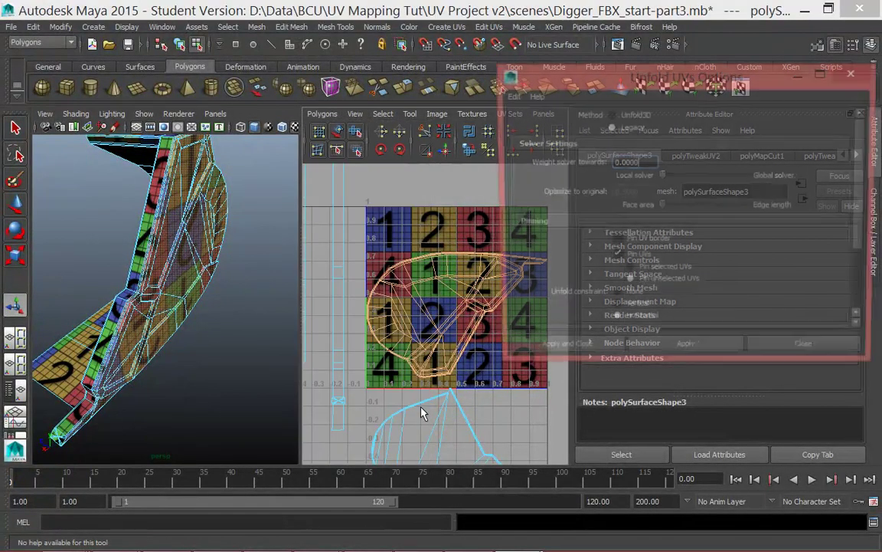
drag(847, 249, 877, 249)
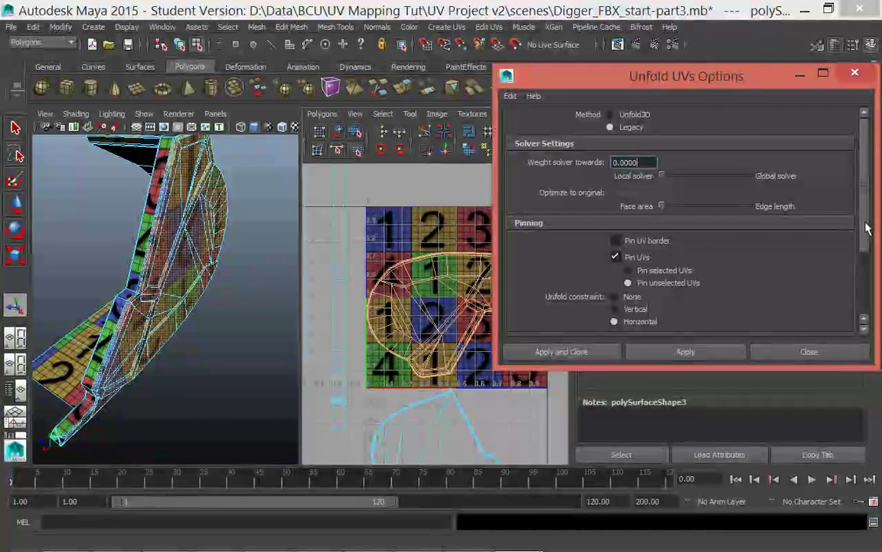
scroll(592, 192, down, 3)
drag(667, 92, 752, 78)
click(758, 321)
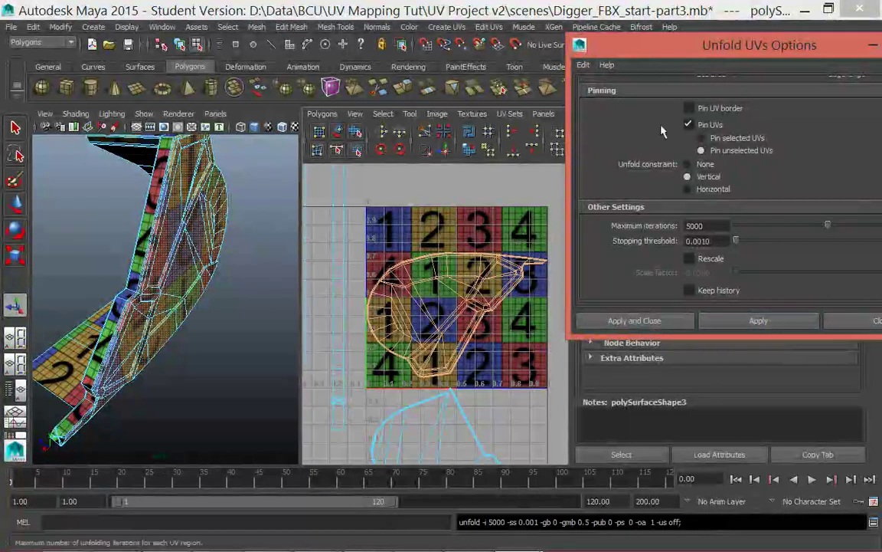
click(687, 188)
click(751, 323)
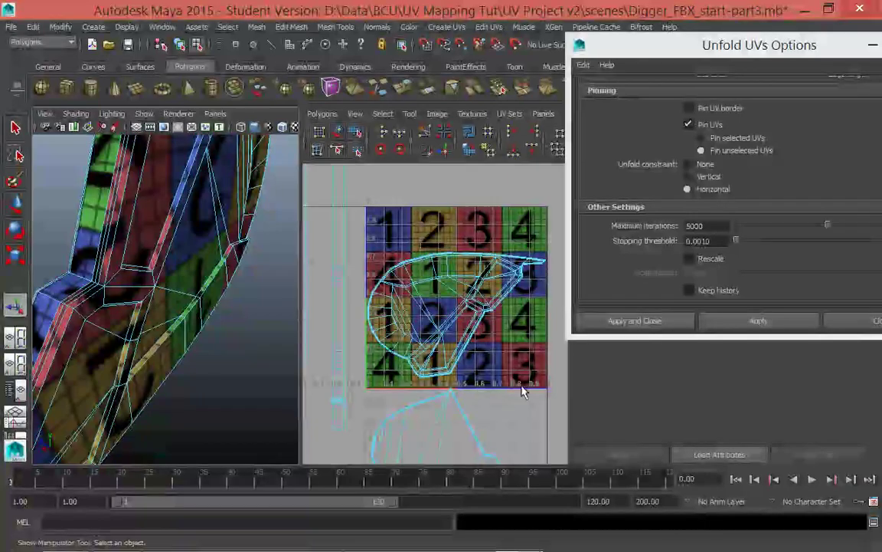
Step: Select the inner side panel shell below the checker tile and unfold it with the Vertical constraint, followed by Horizontal
alt+middle_drag(516, 419, 491, 271)
click(434, 325)
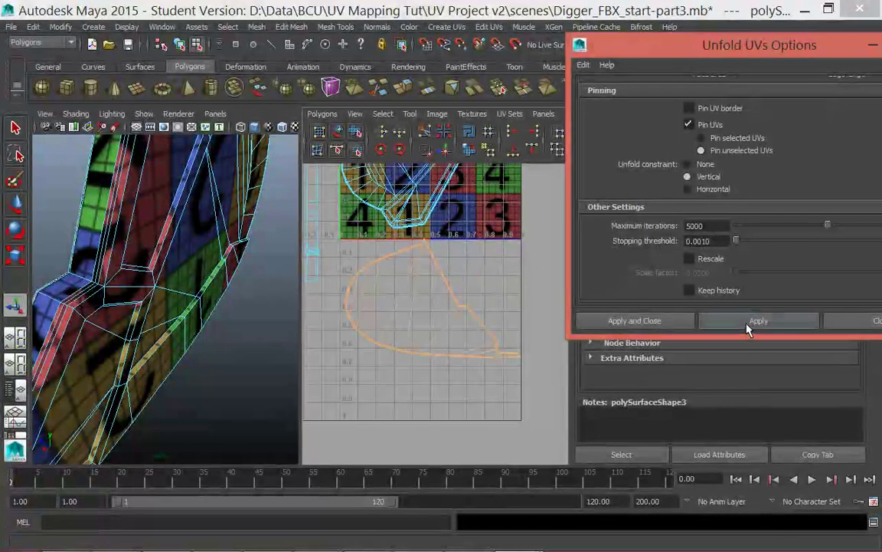
click(739, 324)
click(696, 190)
click(720, 322)
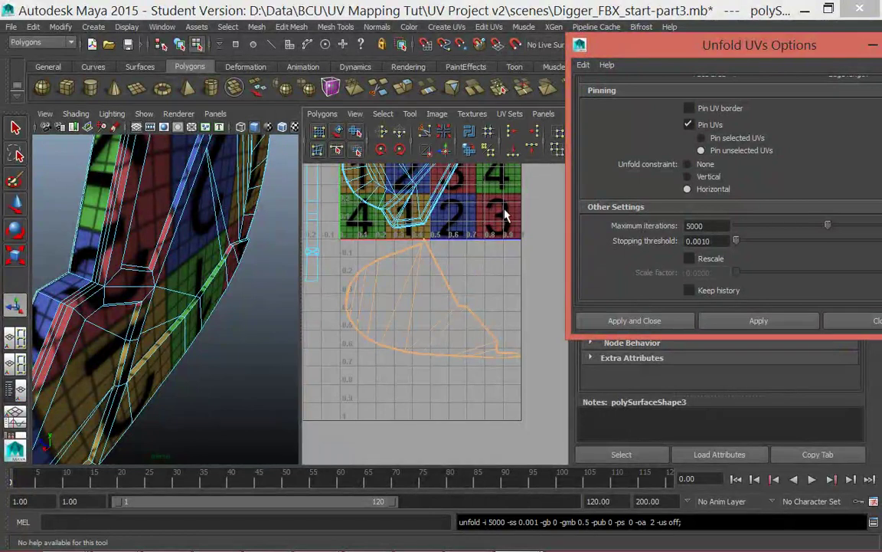
Step: Inspect the whole bucket from several angles, checking the texture on the inner side panel, curved surface and edge strip
scroll(428, 299, down, 3)
scroll(396, 264, down, 2)
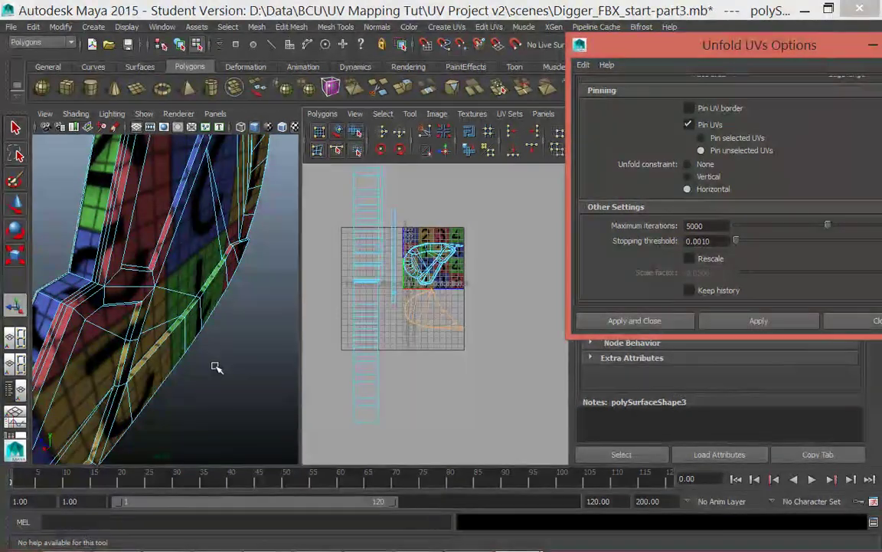
scroll(215, 367, down, 8)
scroll(210, 374, up, 3)
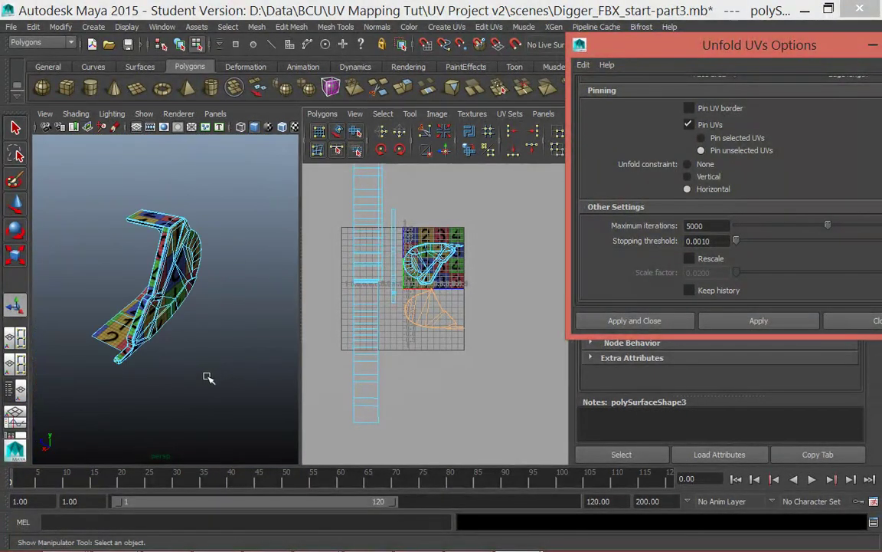
alt+drag(227, 339, 370, 295)
click(153, 265)
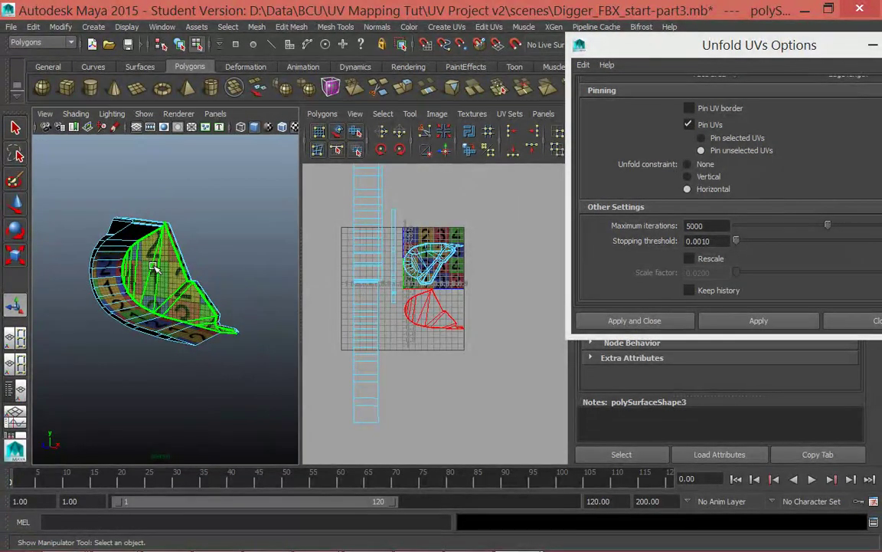
click(106, 305)
alt+drag(213, 353, 172, 351)
click(167, 269)
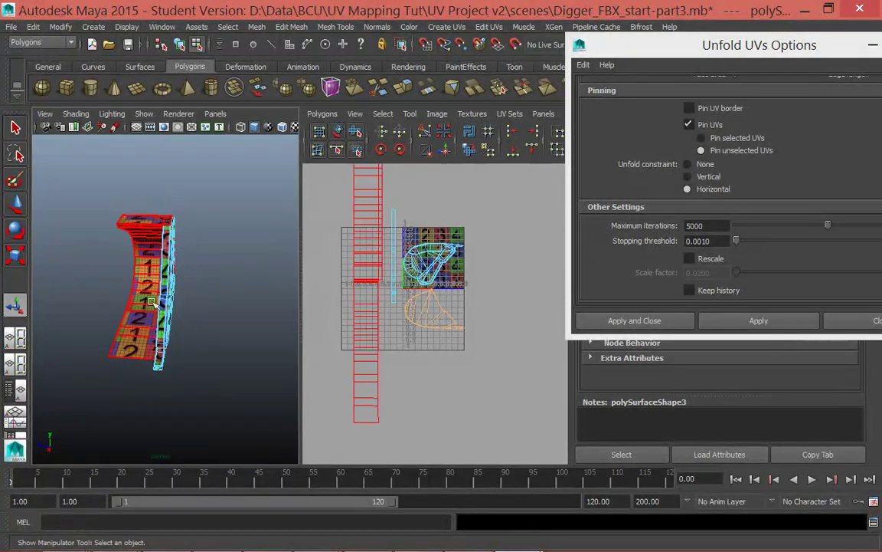
Step: Select the outer side panel shell and rotate it in 45-degree increments, clockwise and counterclockwise, to find a suitable checker orientation
scroll(192, 211, up, 5)
alt+drag(232, 295, 211, 285)
click(244, 384)
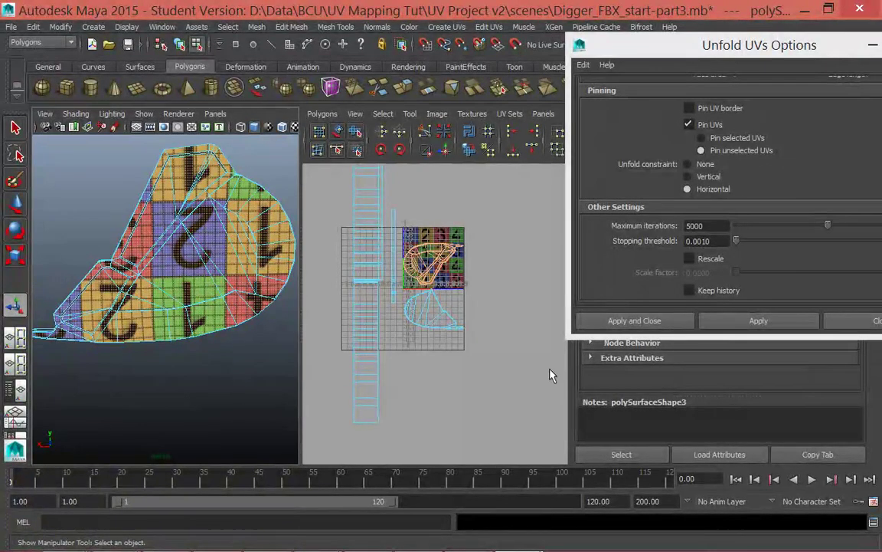
click(401, 151)
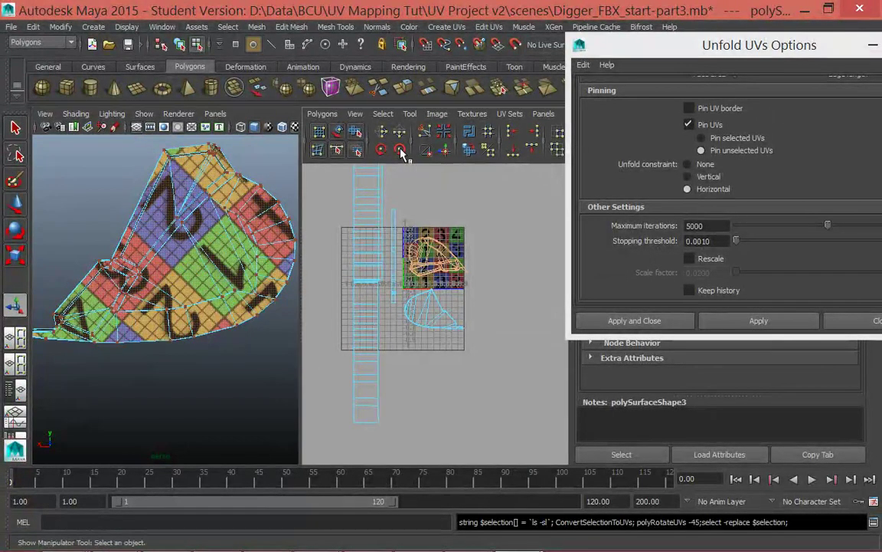
click(400, 151)
click(400, 151)
click(380, 150)
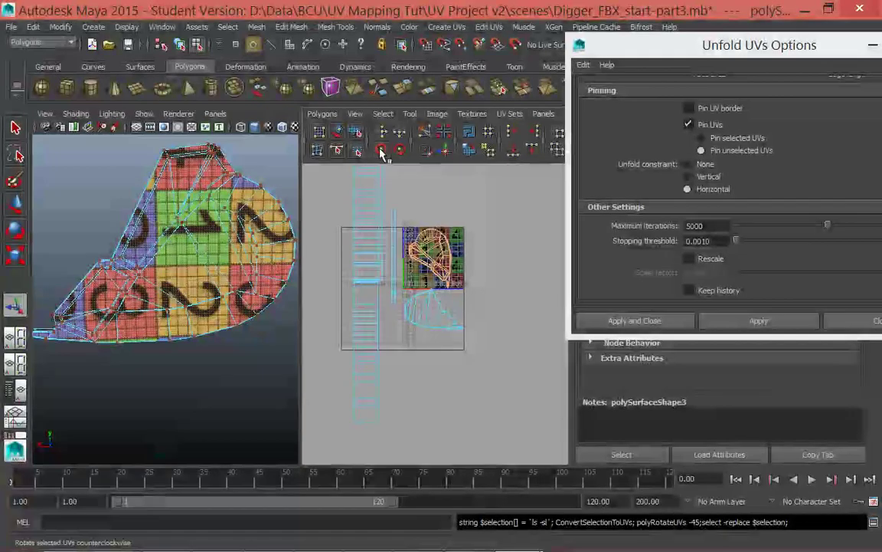
click(381, 151)
click(380, 151)
click(381, 151)
click(381, 151)
click(381, 151)
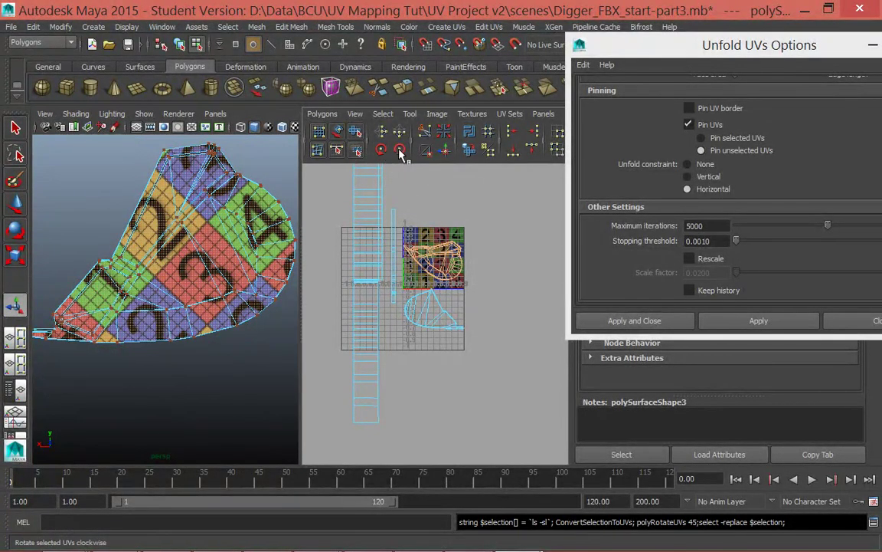
click(400, 151)
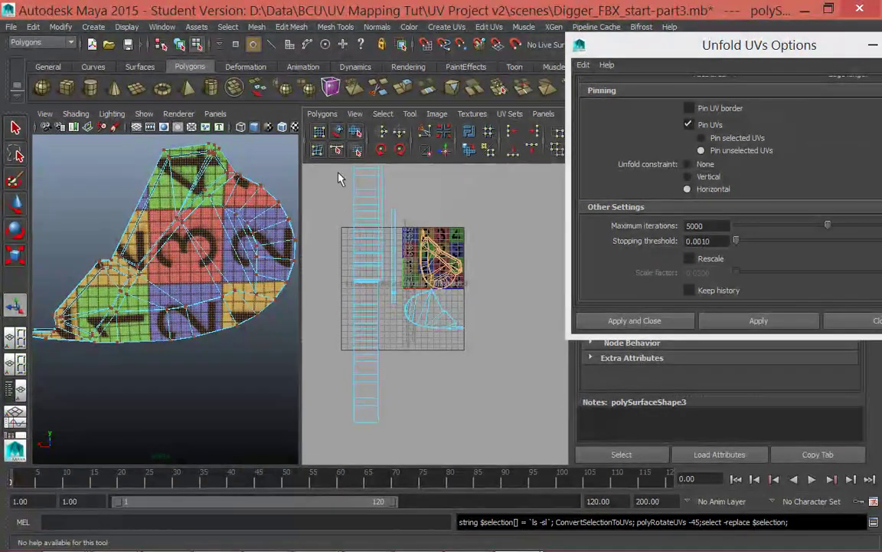
Step: Freely rotate the outer side panel shell with the Rotate tool until the checker numbers stand upright on the bucket, and deselect it
click(15, 229)
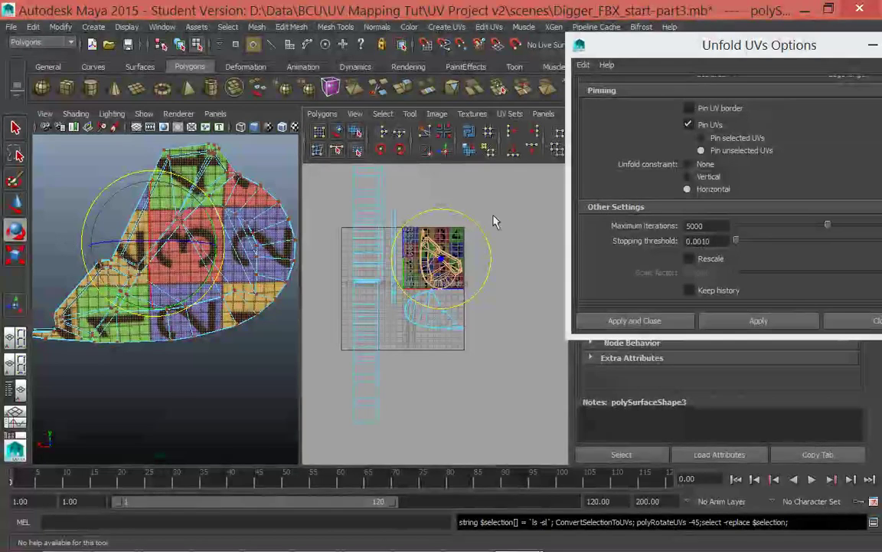
drag(489, 236, 378, 195)
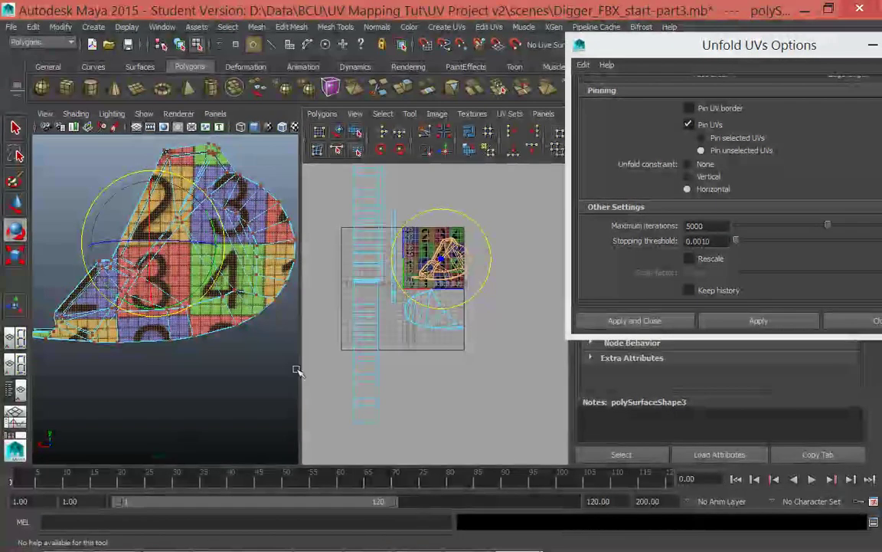
alt+drag(154, 403, 230, 387)
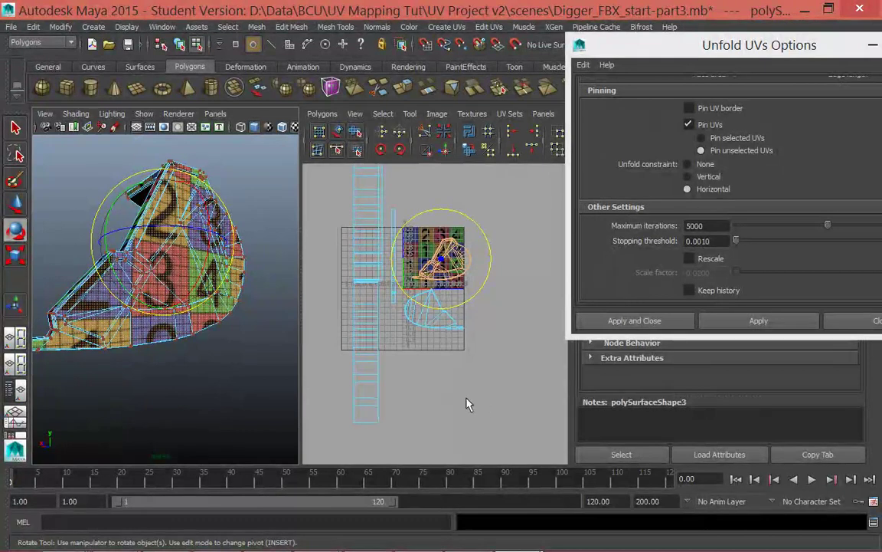
click(456, 401)
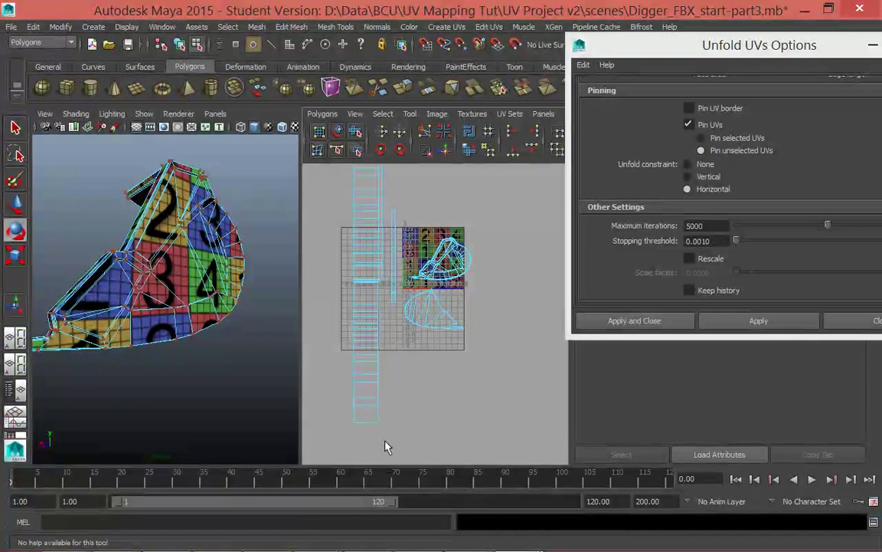
Step: Examine the lower ends of the curved surface shell and the edge strip shell for uneven borders
alt+middle_drag(406, 417, 413, 382)
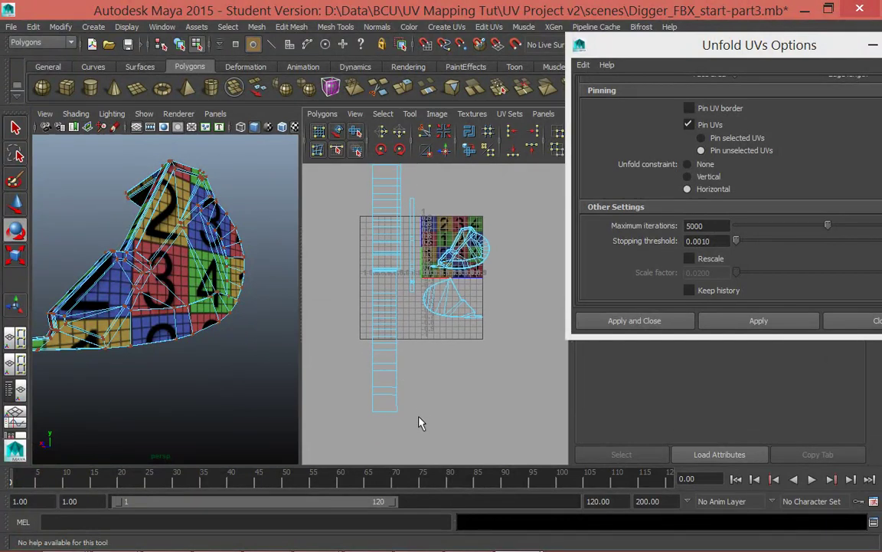
scroll(420, 420, up, 5)
alt+middle_drag(372, 408, 449, 228)
scroll(458, 366, up, 2)
scroll(458, 373, up, 2)
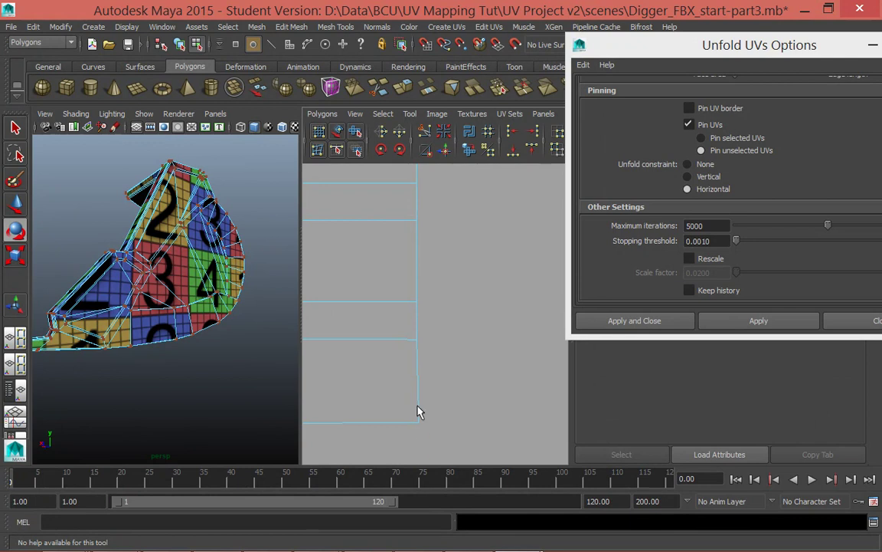
scroll(437, 372, down, 5)
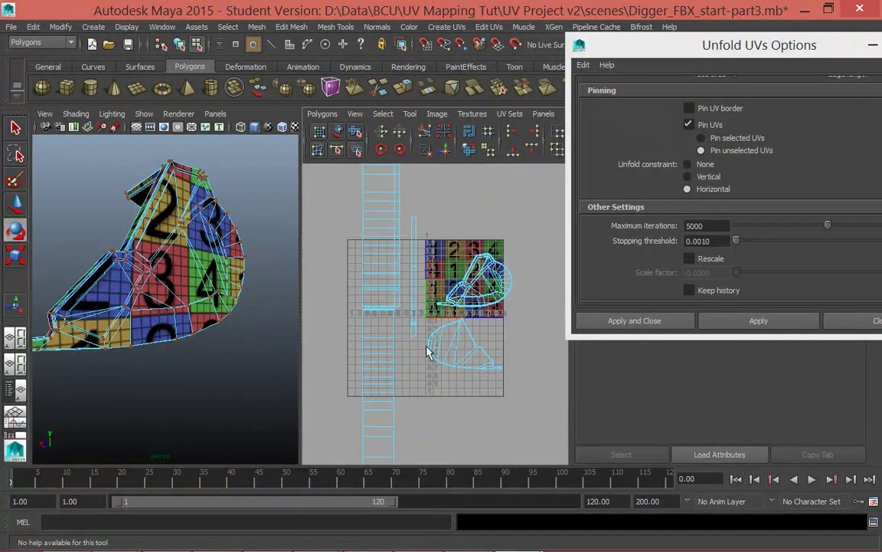
scroll(418, 307, up, 5)
scroll(418, 349, up, 3)
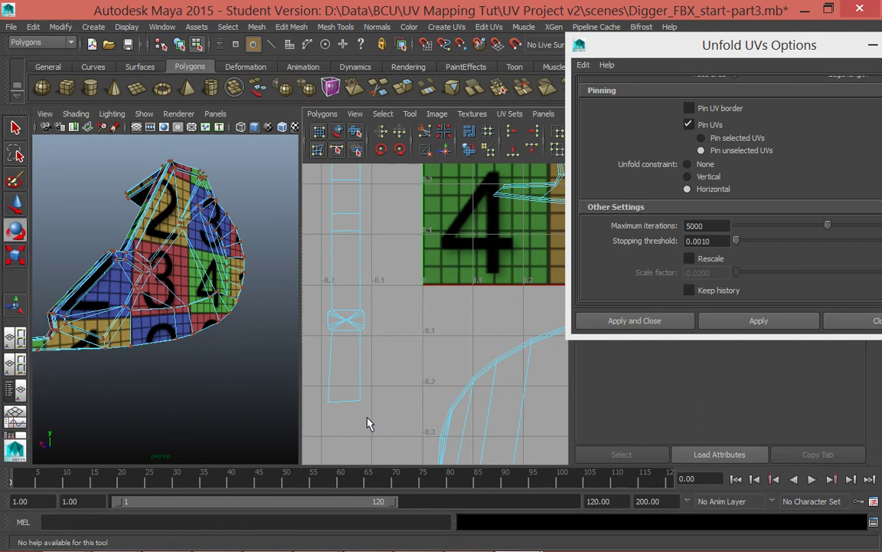
scroll(389, 369, down, 3)
scroll(392, 370, up, 4)
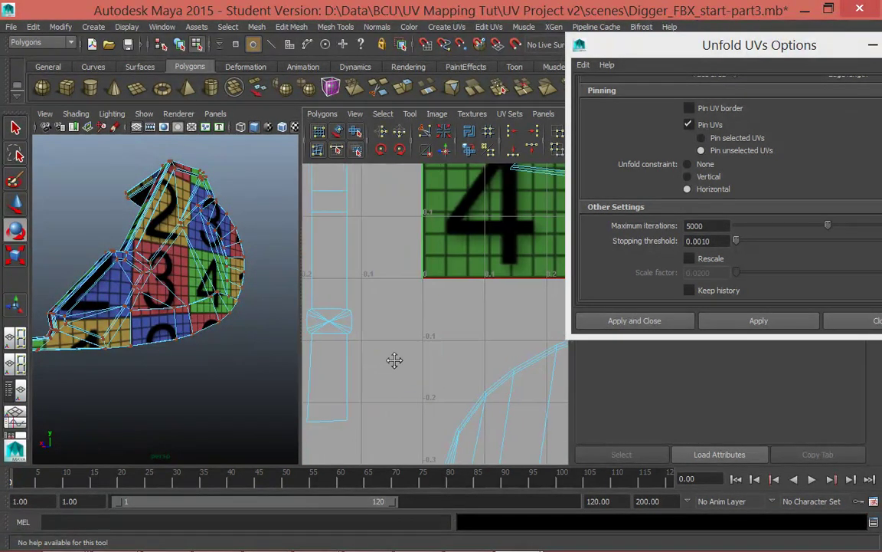
alt+middle_drag(394, 360, 439, 354)
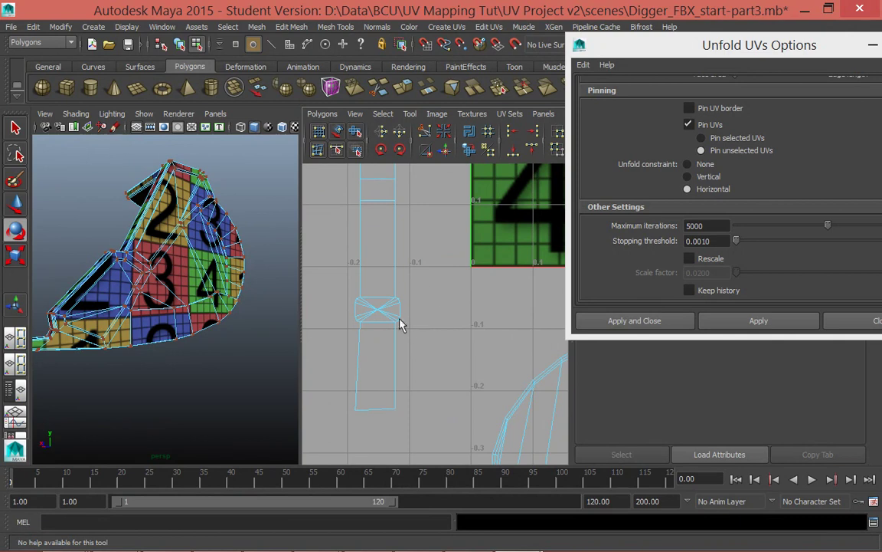
Step: Select the uneven right-border UVs at the edge strip shell's lower end and align them to the Minimum U value
right_drag(386, 321, 452, 319)
drag(382, 275, 392, 282)
click(429, 274)
drag(430, 431, 392, 282)
key(e)
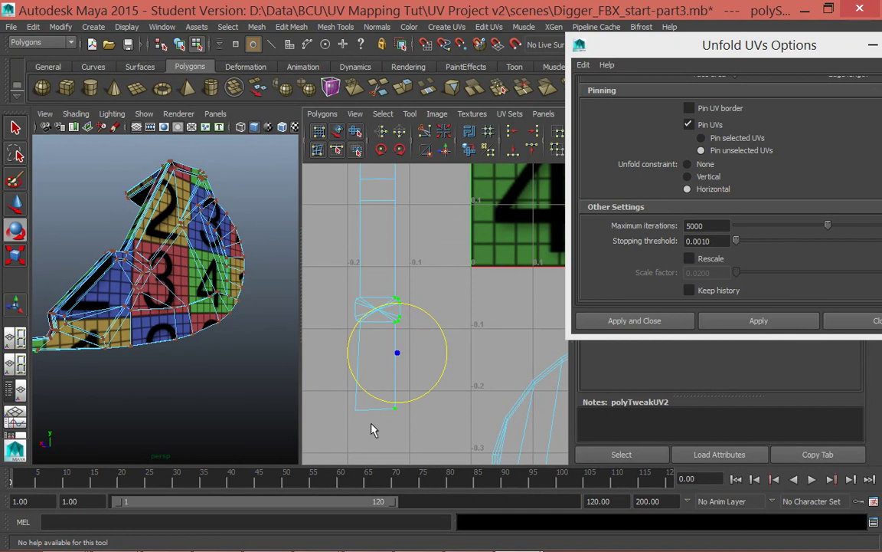
scroll(452, 318, down, 2)
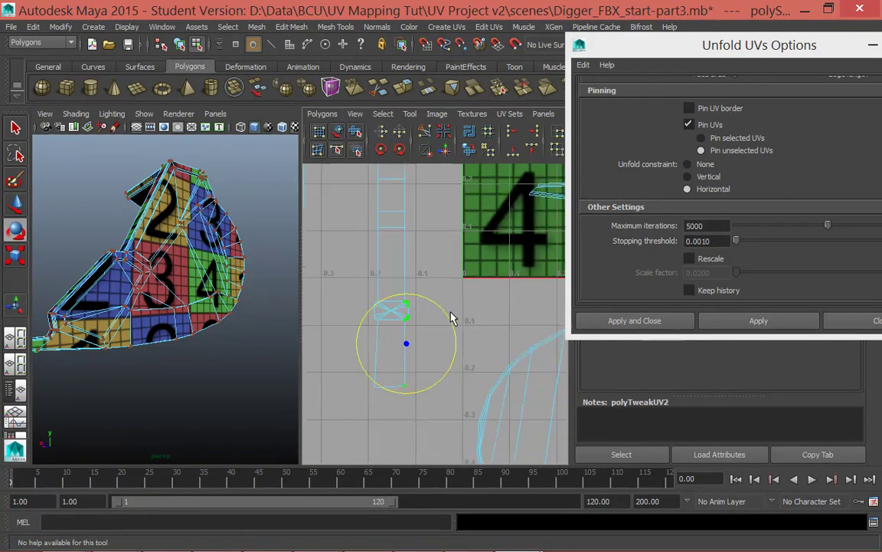
scroll(451, 310, down, 2)
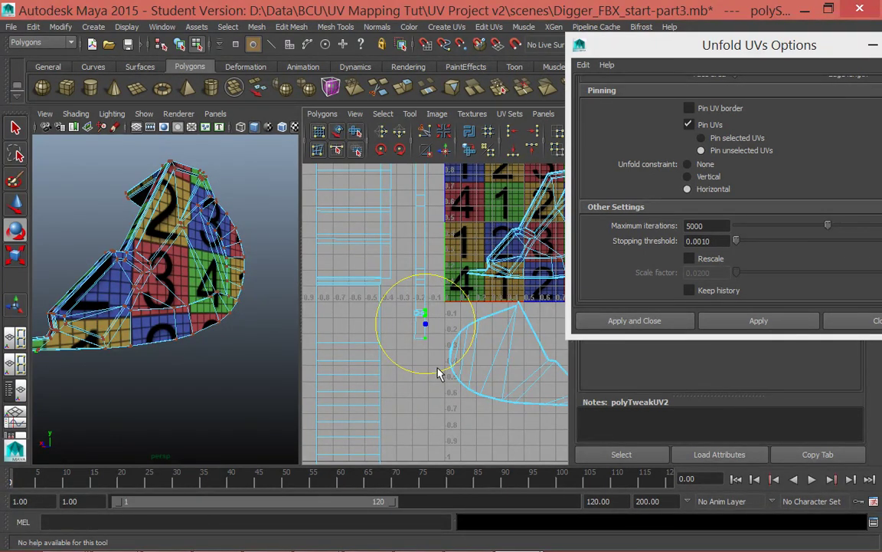
scroll(438, 307, down, 3)
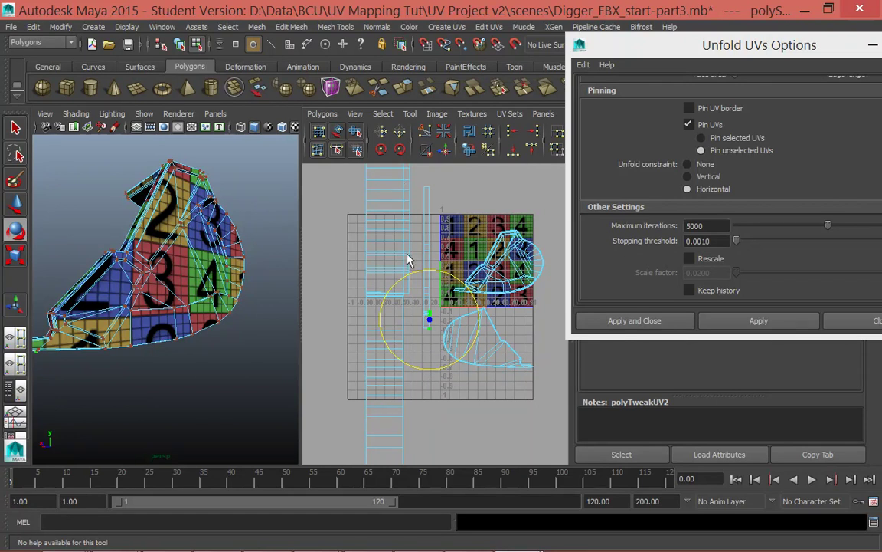
scroll(410, 306, up, 5)
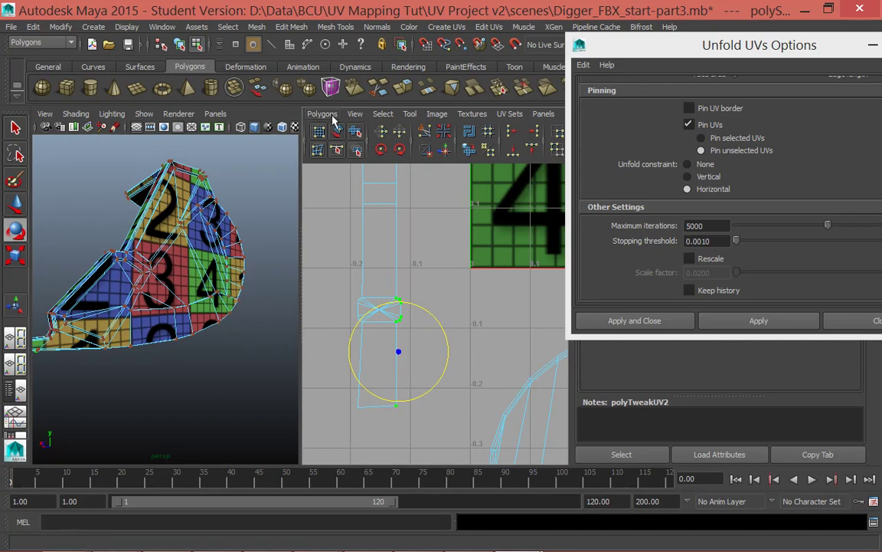
drag(733, 51, 565, 95)
click(755, 90)
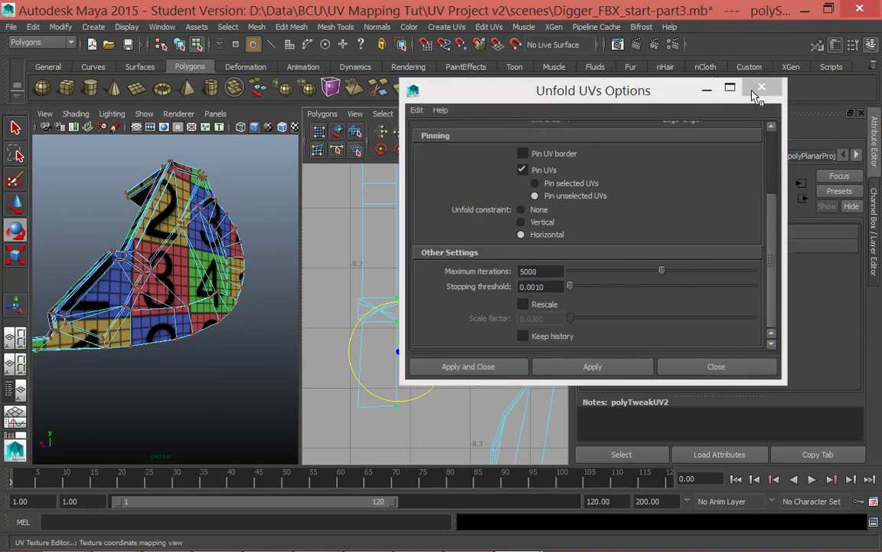
click(321, 113)
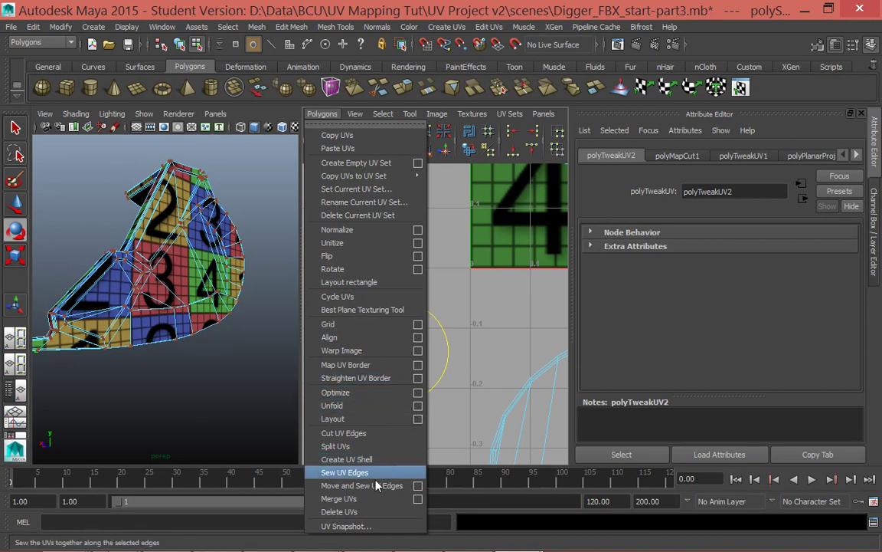
click(417, 337)
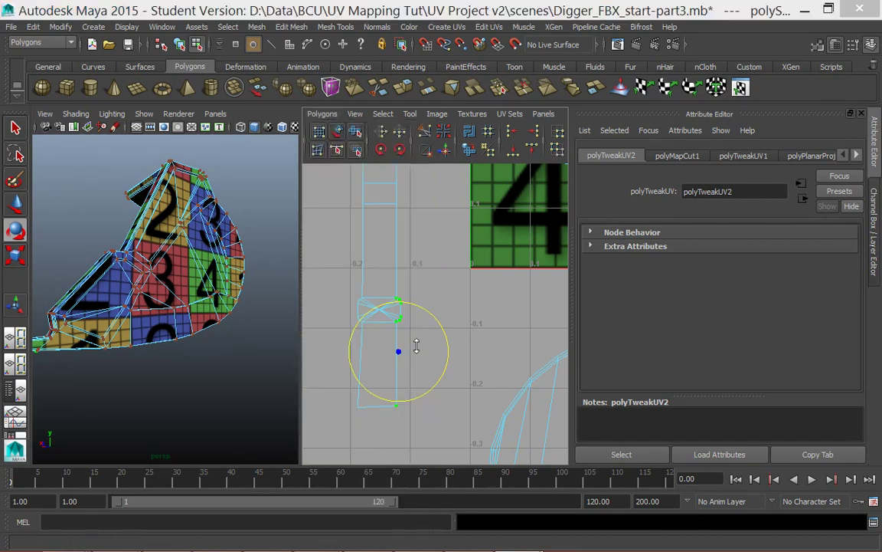
drag(592, 90, 678, 89)
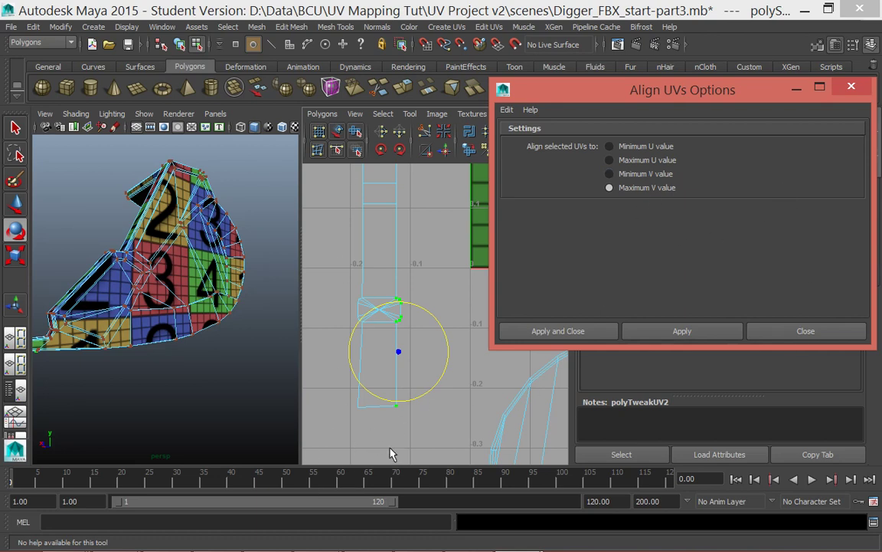
click(613, 146)
click(679, 331)
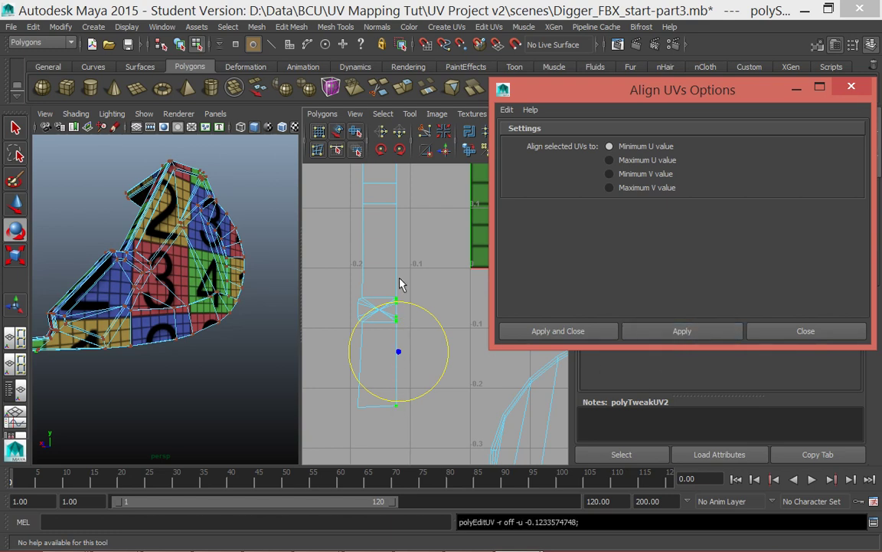
Step: Align the left-border UVs at the edge strip shell's lower end to the Maximum U value
click(341, 275)
drag(341, 275, 375, 453)
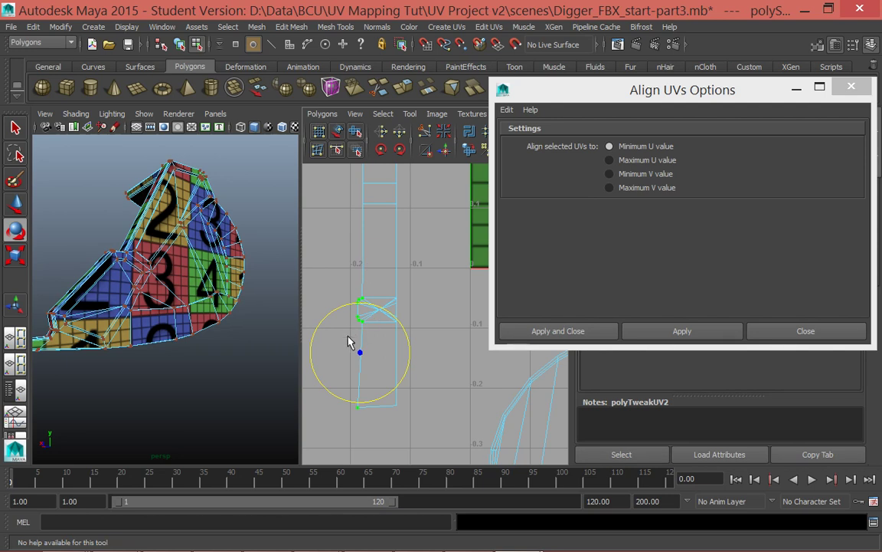
click(610, 160)
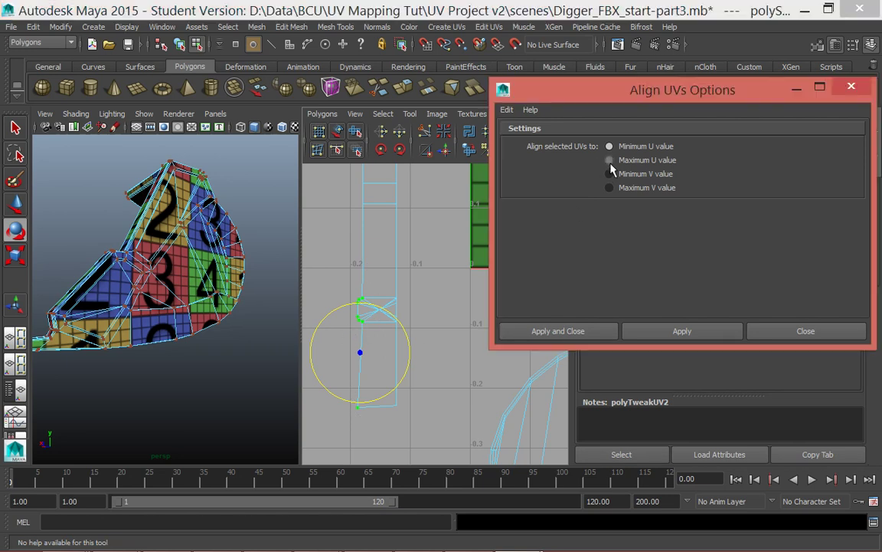
click(682, 335)
Step: Align the two bottom corner UVs of the edge strip shell to the Minimum V value
click(421, 428)
drag(347, 399, 418, 423)
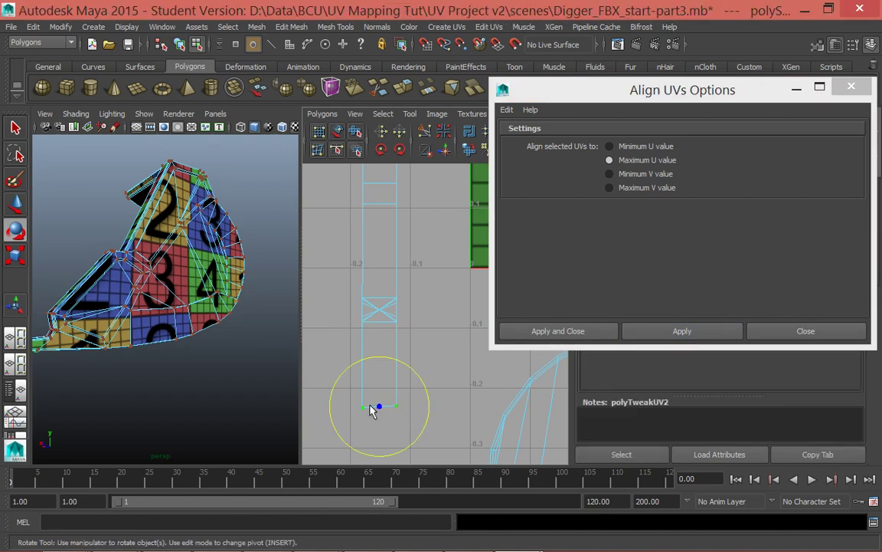
click(617, 175)
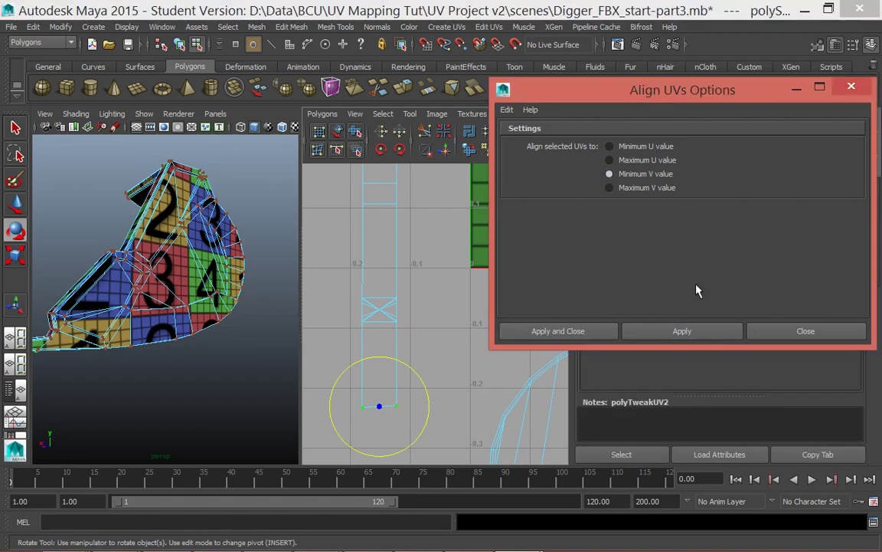
click(692, 334)
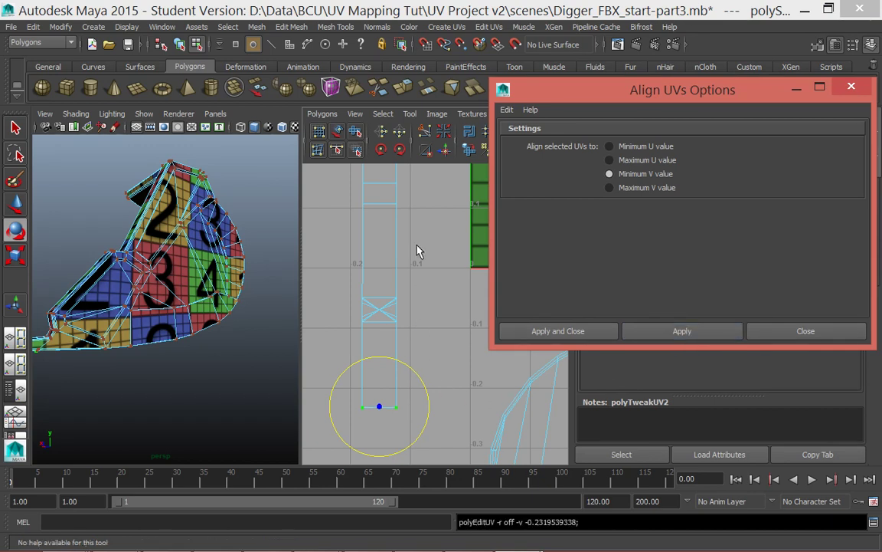
Step: Align the top-edge UVs of the curved surface shell to the Minimum V value and undo the accidental rotation
alt+middle_drag(431, 221, 451, 411)
scroll(442, 240, up, 2)
alt+middle_drag(441, 240, 452, 453)
scroll(453, 223, down, 2)
alt+middle_drag(451, 230, 438, 345)
mouse_move(447, 180)
alt+middle_down()
mouse_move(435, 352)
mouse_move(439, 172)
mouse_move(442, 182)
alt+middle_up()
alt+middle_drag(435, 381, 394, 375)
drag(480, 252, 324, 300)
key(e)
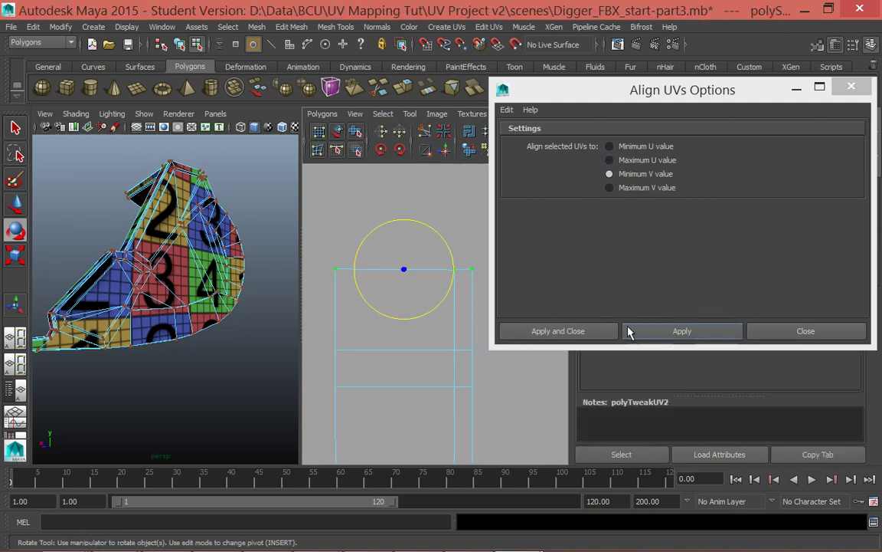
click(660, 331)
drag(407, 319, 415, 292)
key(ctrl+z)
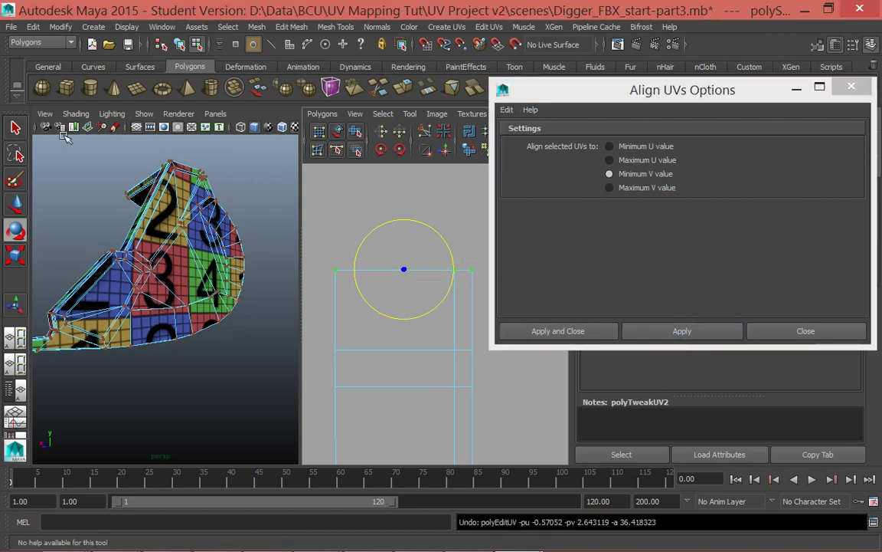
Step: Switch to the Select tool and align the bottom-edge UVs of the curved surface shell to the Minimum V value
click(15, 127)
scroll(485, 429, up, 2)
scroll(416, 369, down, 3)
alt+middle_drag(436, 393, 429, 187)
alt+middle_drag(397, 401, 396, 217)
alt+middle_drag(435, 414, 423, 263)
drag(503, 453, 504, 453)
click(682, 335)
Step: Align the right-border UVs at the curved surface shell's lower end to the Minimum U value
scroll(458, 347, down, 6)
scroll(451, 297, up, 10)
scroll(470, 319, down, 1)
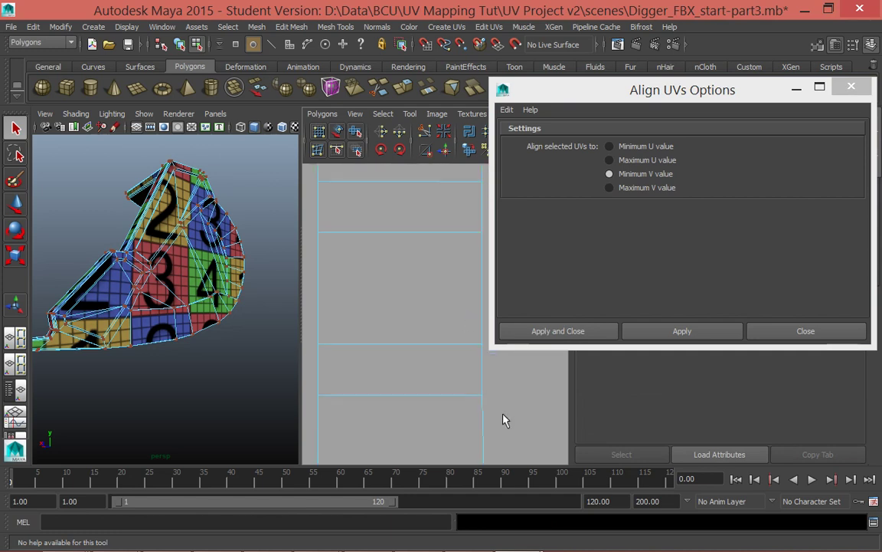
alt+middle_drag(514, 421, 466, 398)
alt+middle_drag(458, 337, 450, 273)
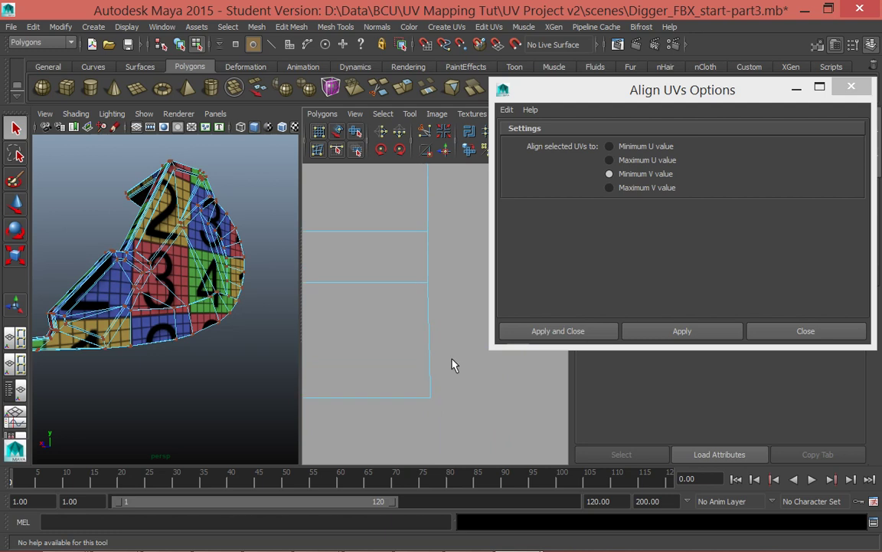
drag(412, 269, 412, 271)
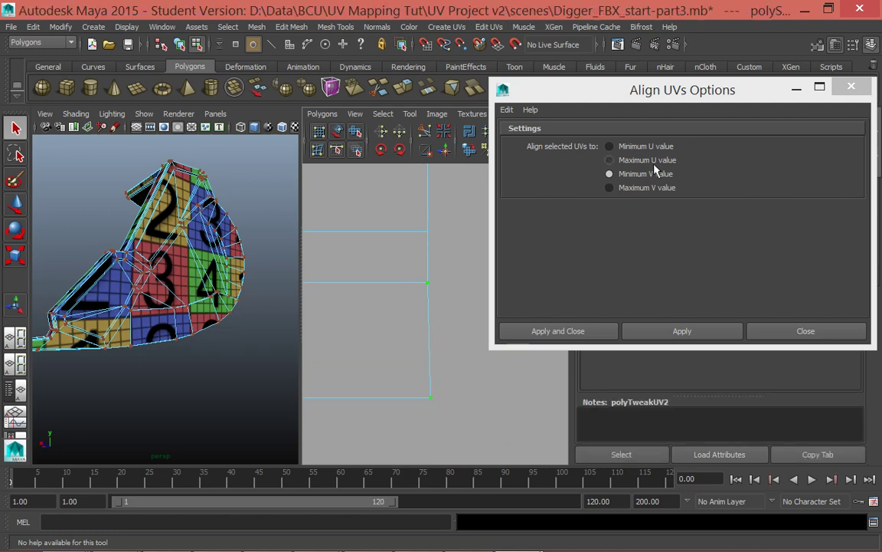
click(610, 160)
click(672, 331)
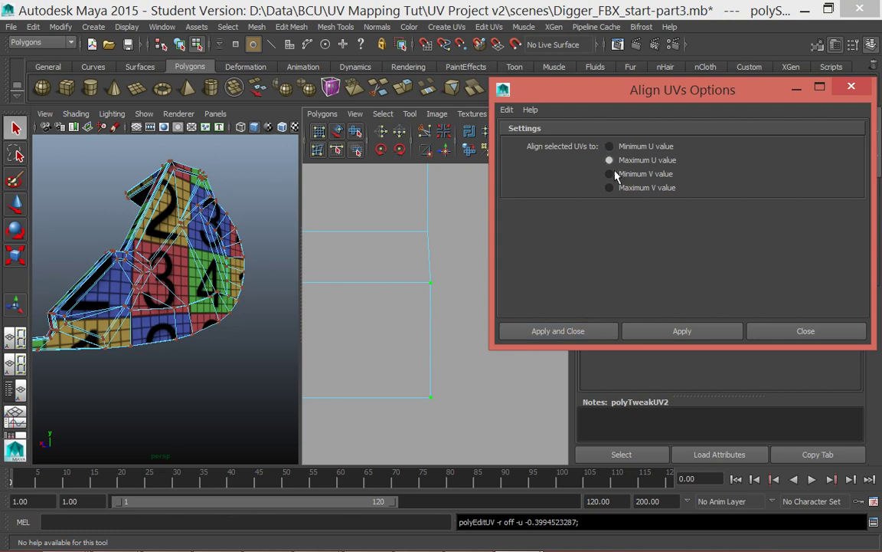
click(610, 146)
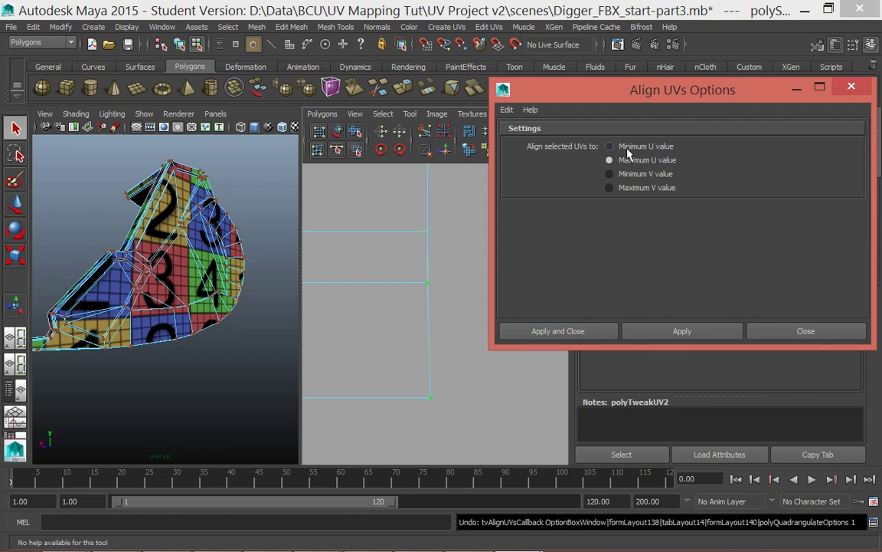
click(675, 327)
Step: Select all faces of the bucket side shell that lies over the checker texture in the UV layout
scroll(418, 310, down, 3)
alt+middle_drag(452, 208, 468, 375)
alt+middle_drag(453, 269, 453, 449)
alt+middle_drag(452, 190, 445, 253)
scroll(444, 249, down, 8)
scroll(429, 352, up, 5)
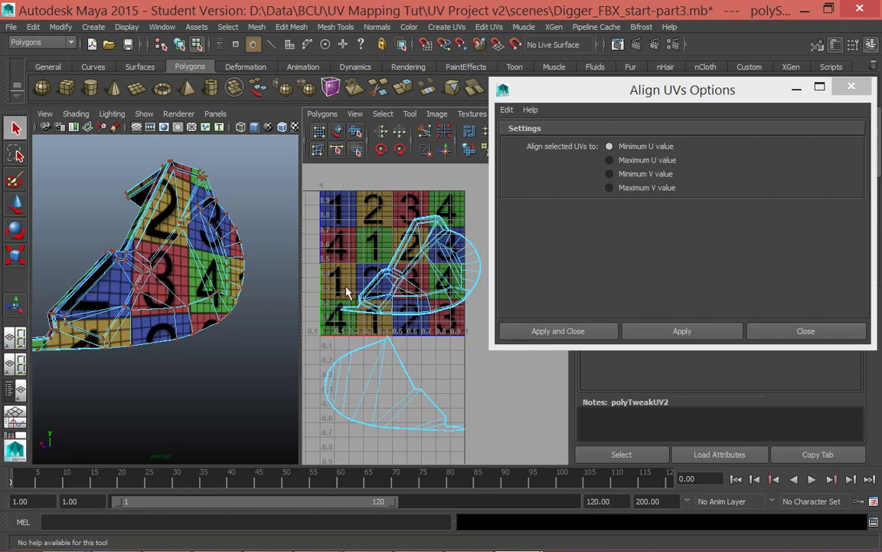
right_drag(426, 278, 389, 265)
click(430, 283)
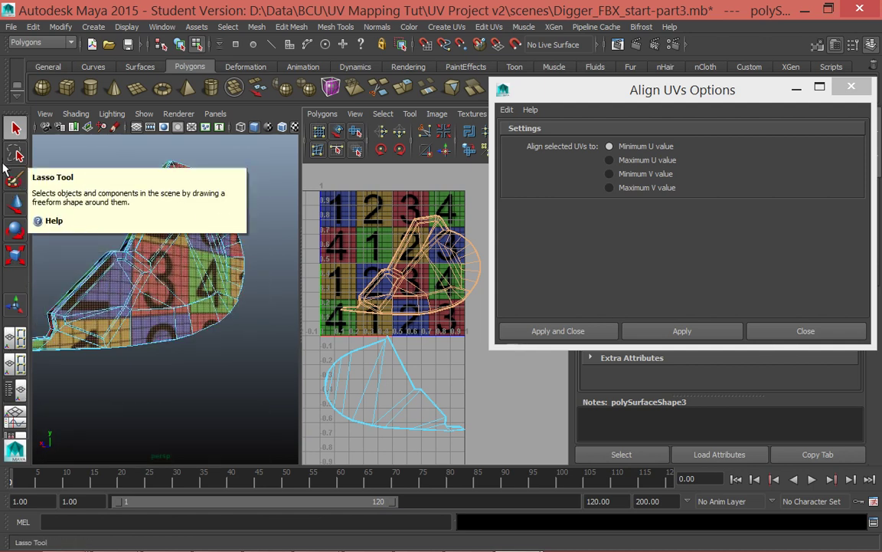
Step: Scale the selected side shell down uniformly to about 0.32 of its size
click(17, 239)
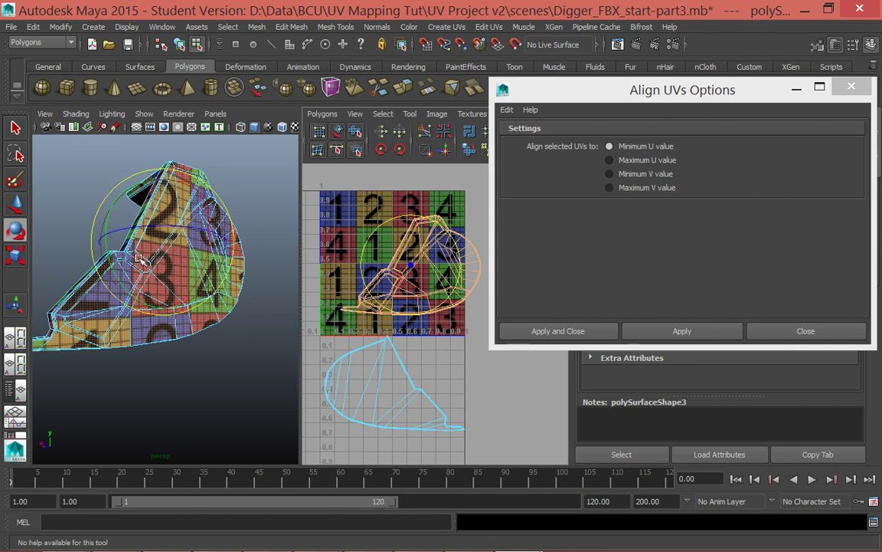
click(23, 258)
drag(414, 268, 381, 257)
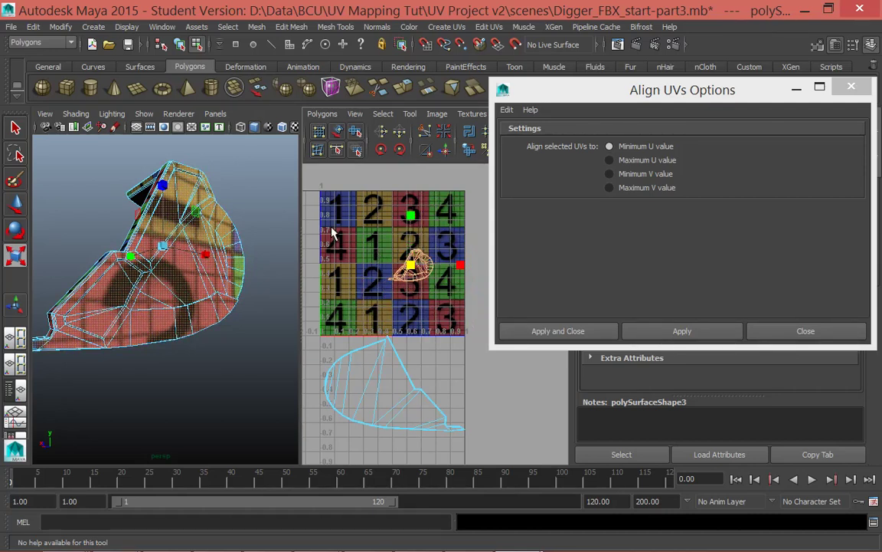
Step: Move the scaled-down side shell onto the checker texture's upper-right green 4 tile and select the other side shell below the texture
key(q)
key(w)
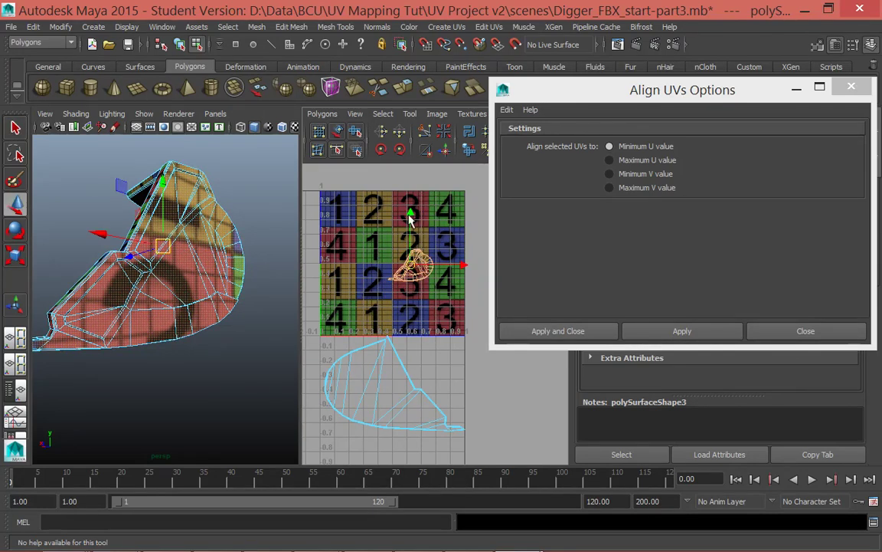
drag(414, 221, 420, 169)
drag(465, 228, 494, 222)
click(375, 426)
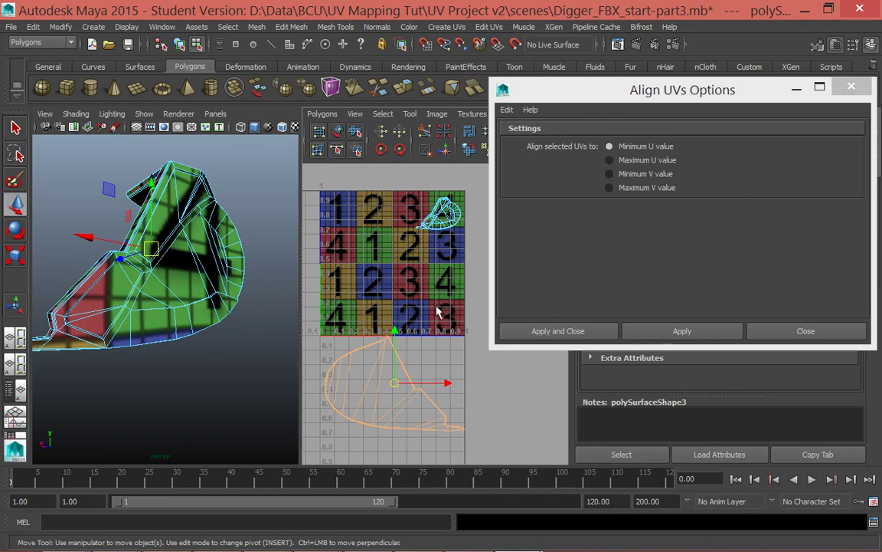
Step: Undo the last shell selection, the moves and the scaling of the side shell
key(ctrl+z)
key(ctrl+z)
key(ctrl+z)
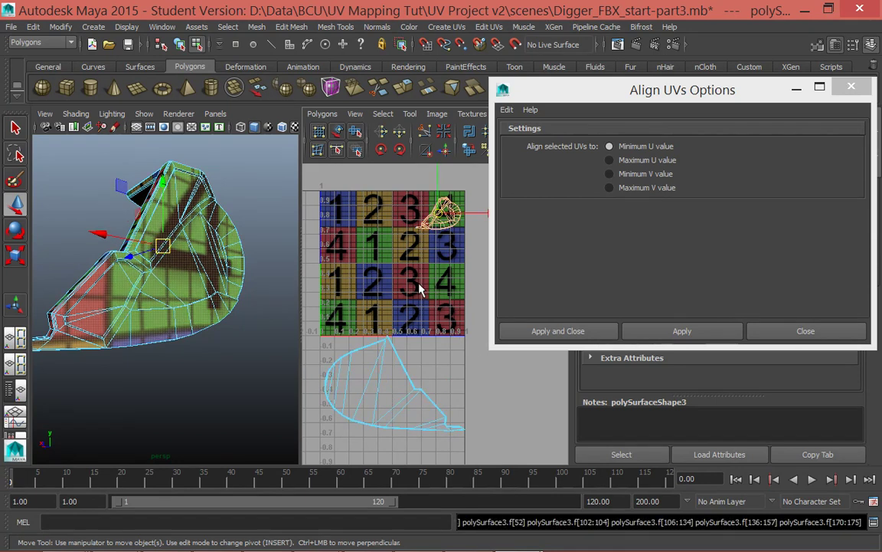
key(ctrl+z)
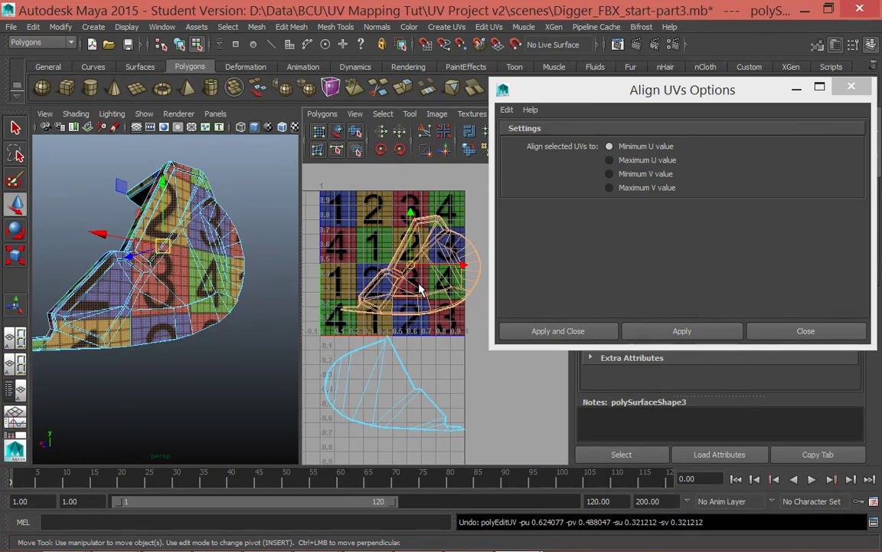
Step: Examine the checker scale on the bucket's edge strip and inner surface against the full UV shell layout
alt+drag(213, 383, 277, 385)
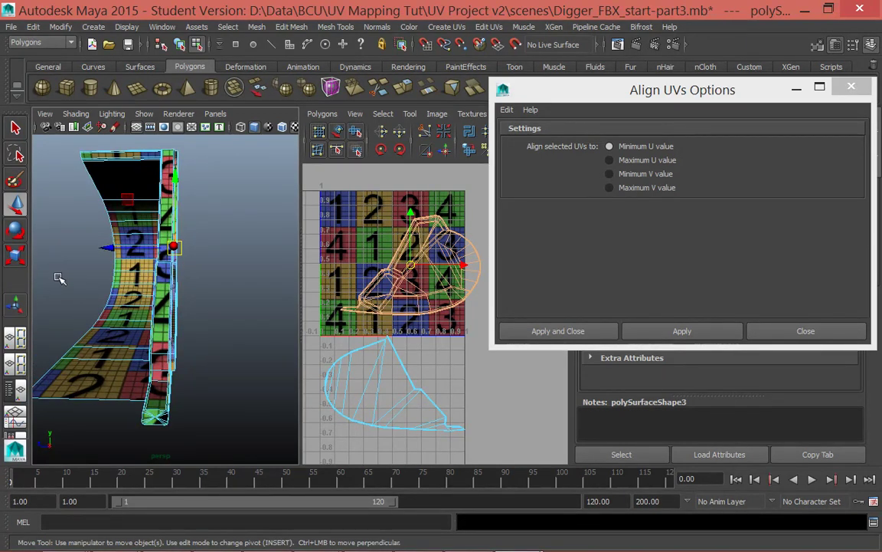
scroll(418, 343, down, 3)
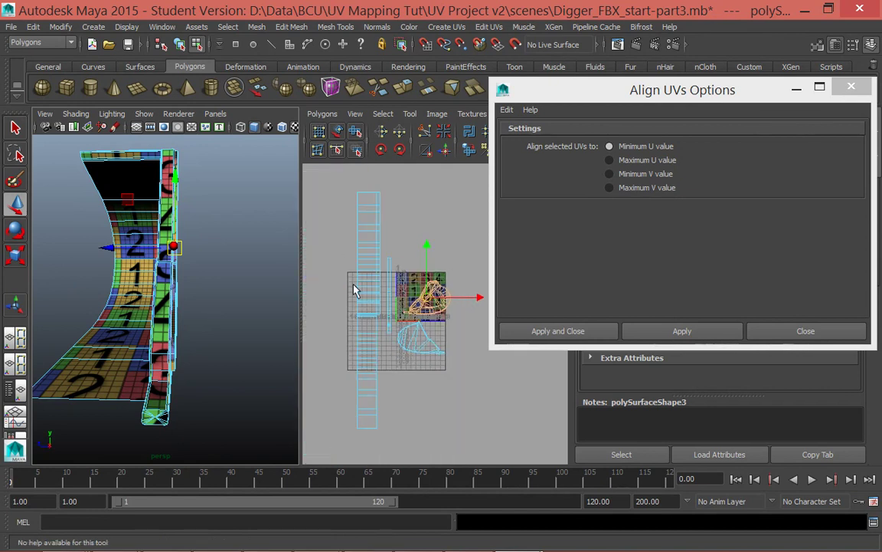